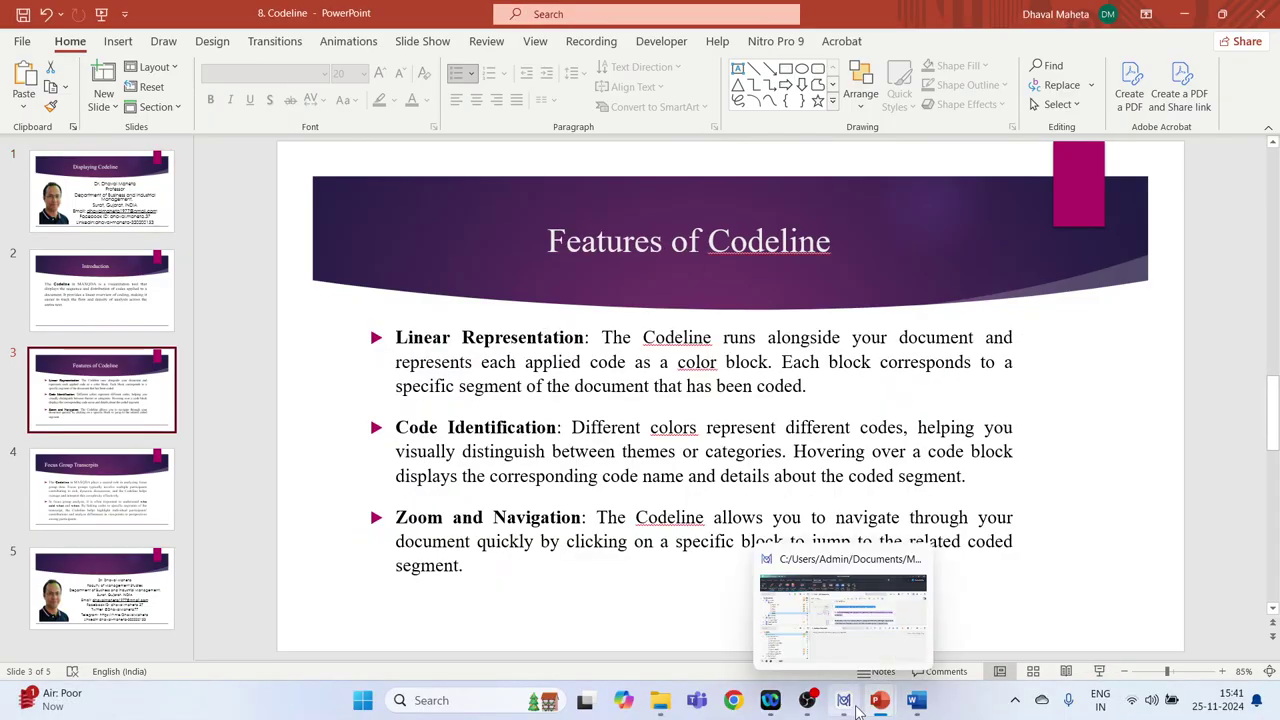
# Activate Work-life balance with its seven subcodes and start a Codeline for the Chris interview.
pyautogui.click(843, 700)
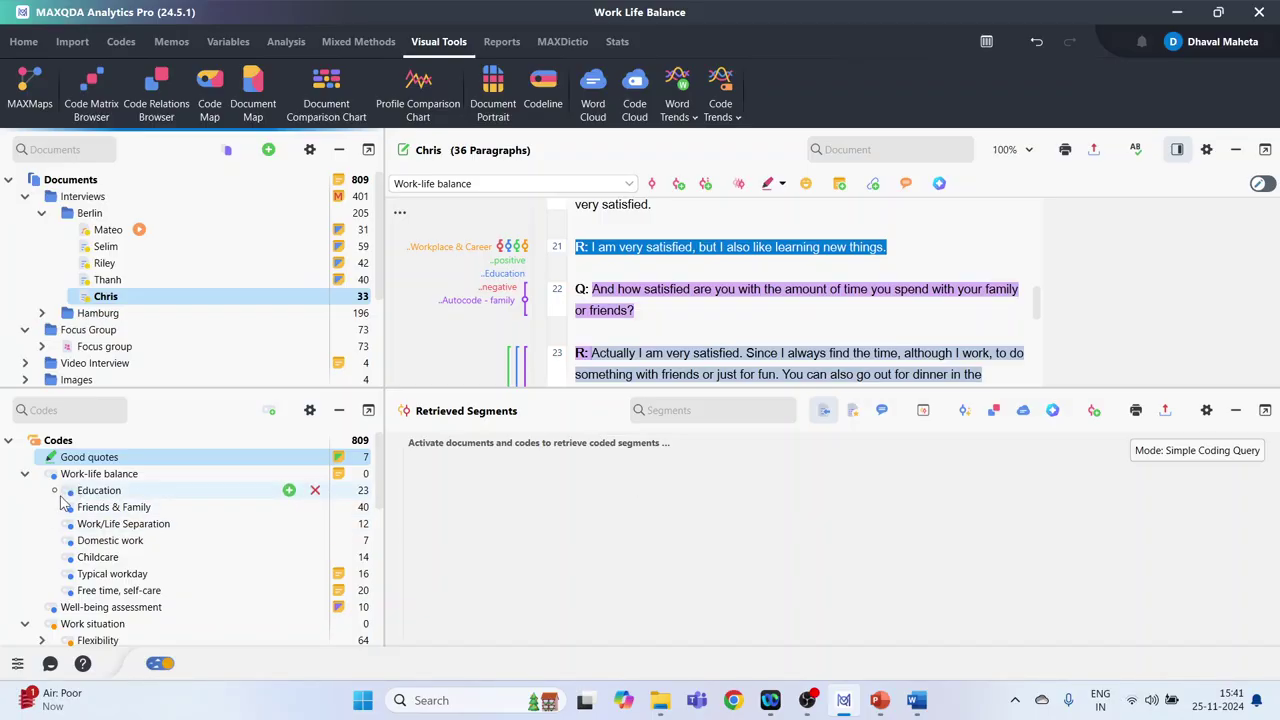
pyautogui.moveTo(99, 474)
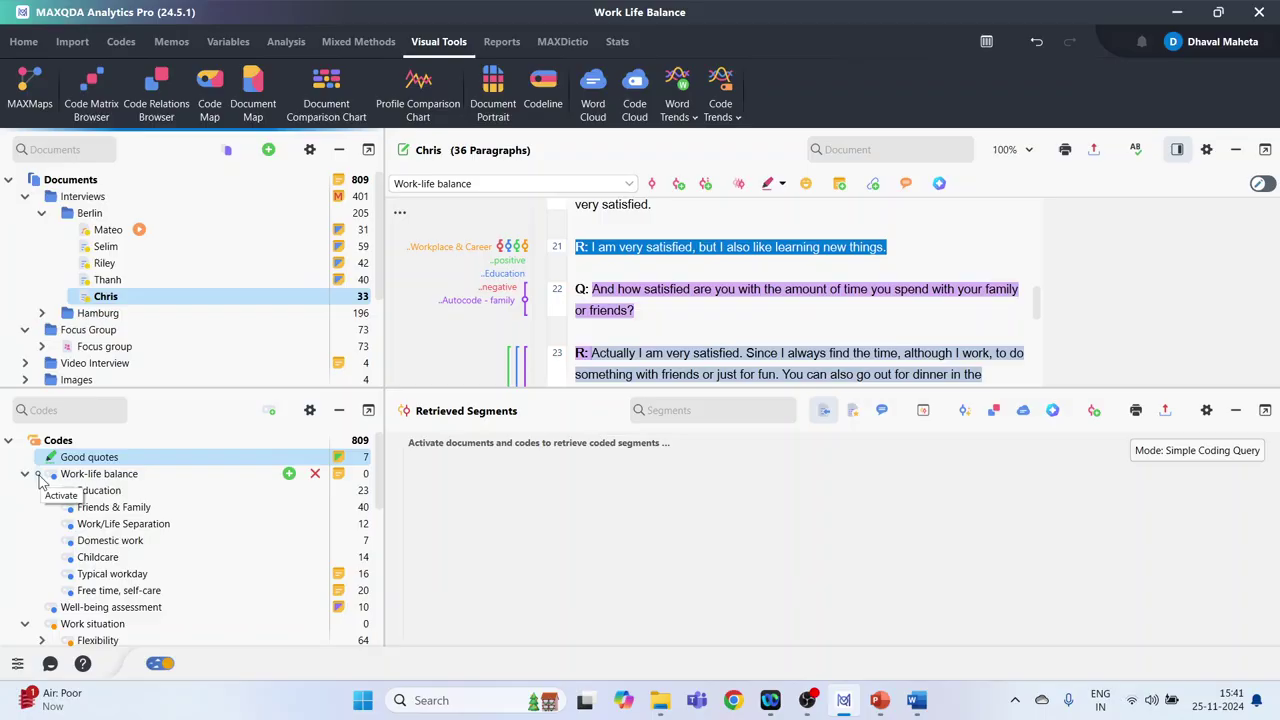
pyautogui.click(37, 476)
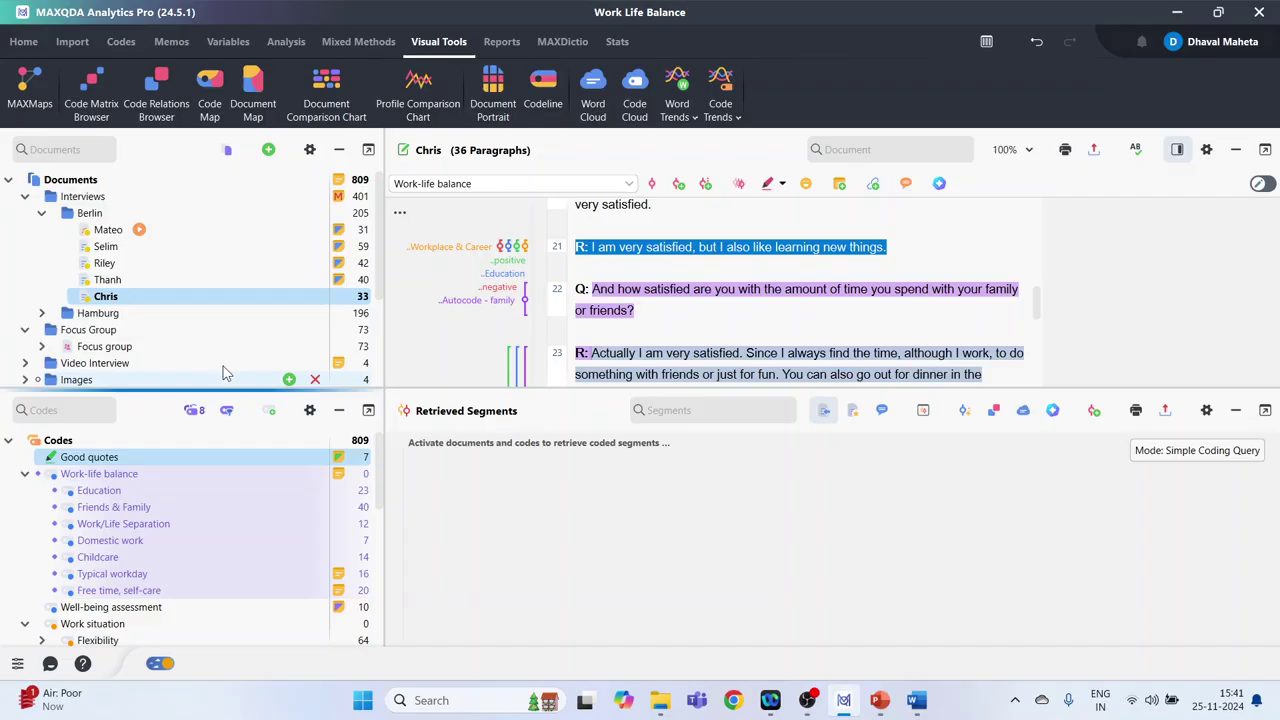
pyautogui.click(549, 100)
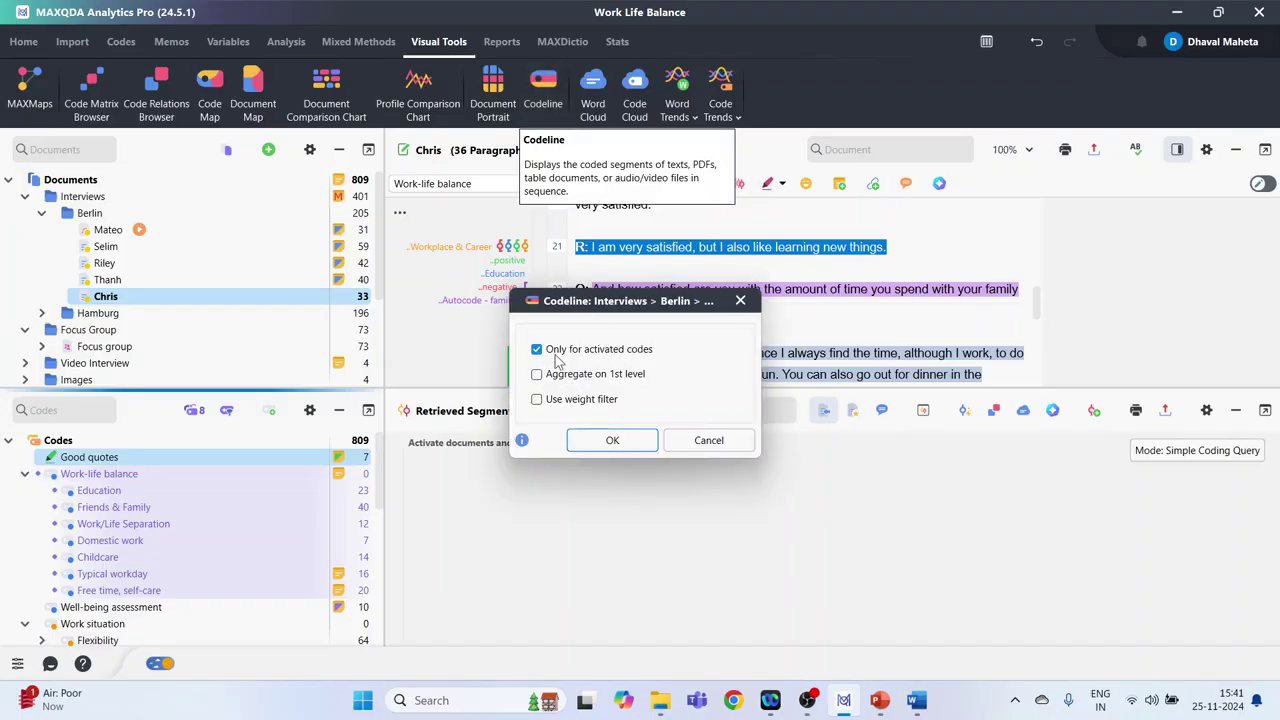
# Display Chris's Codeline chart and toggle the code list between flat and hierarchical views.
pyautogui.click(615, 440)
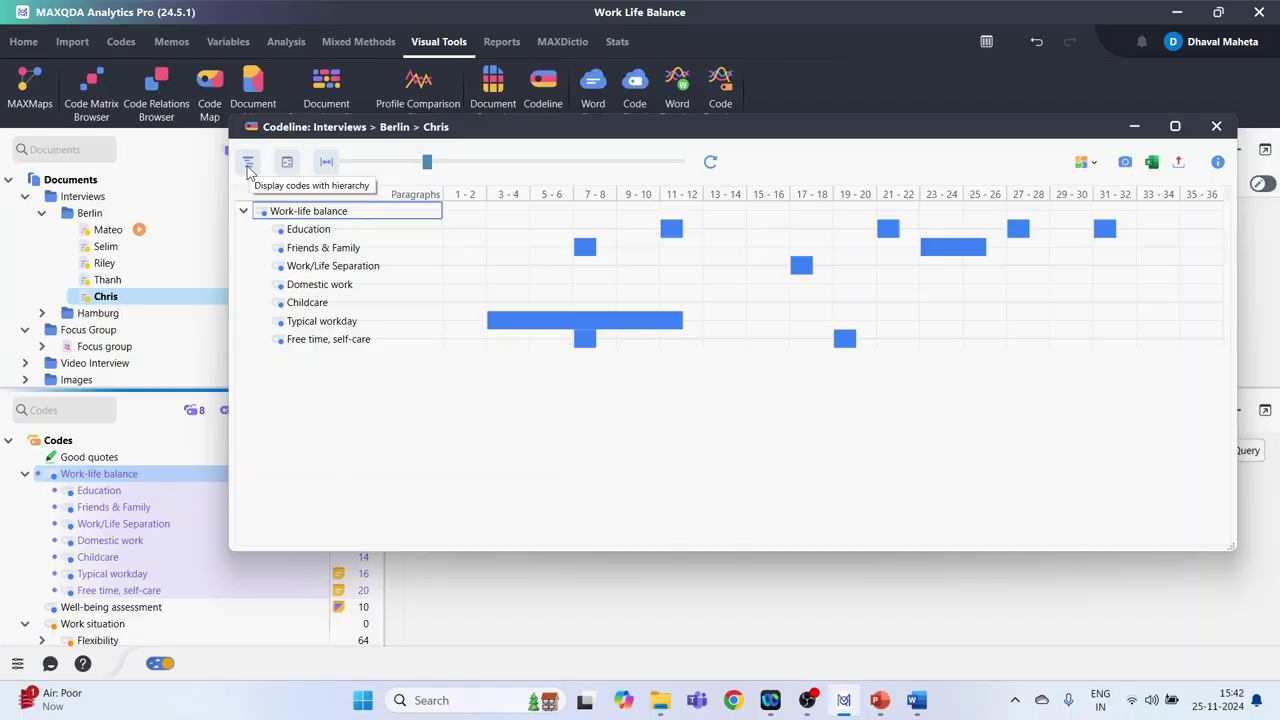
pyautogui.click(249, 162)
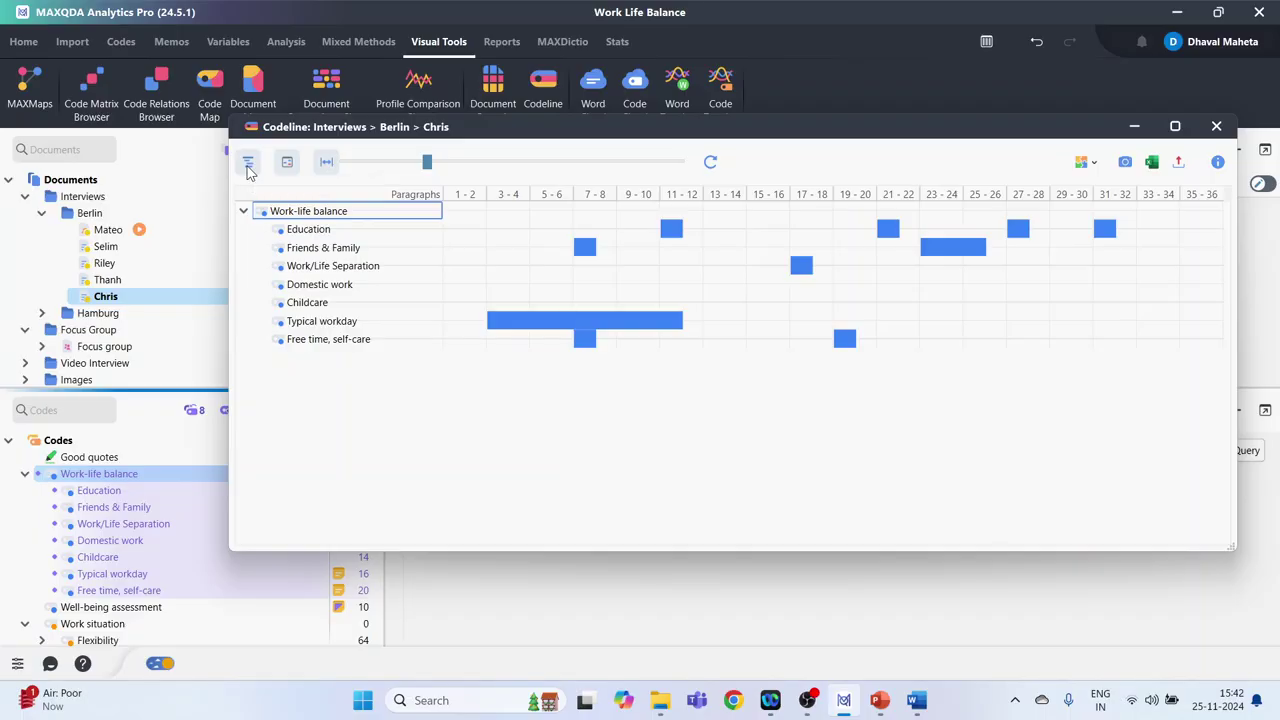
pyautogui.click(249, 166)
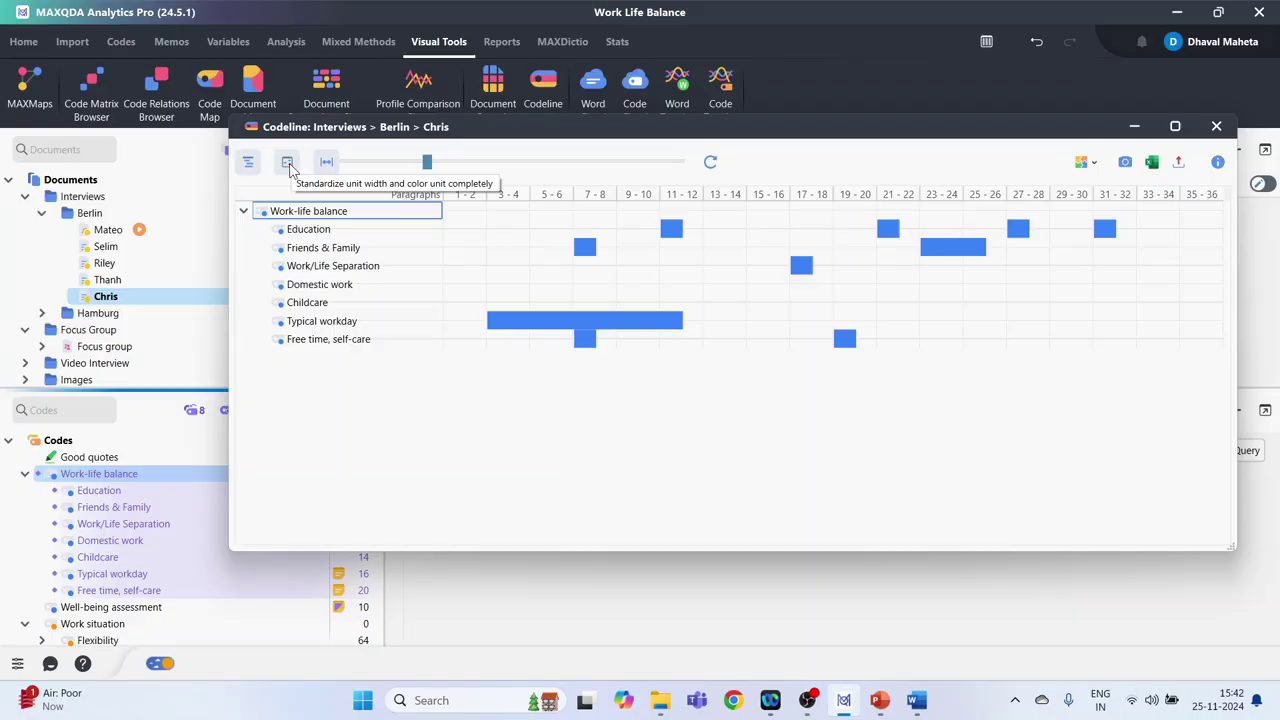
# Try the paragraph column-width options, ending with all paragraphs fitted to the chart width.
pyautogui.click(290, 168)
pyautogui.click(288, 165)
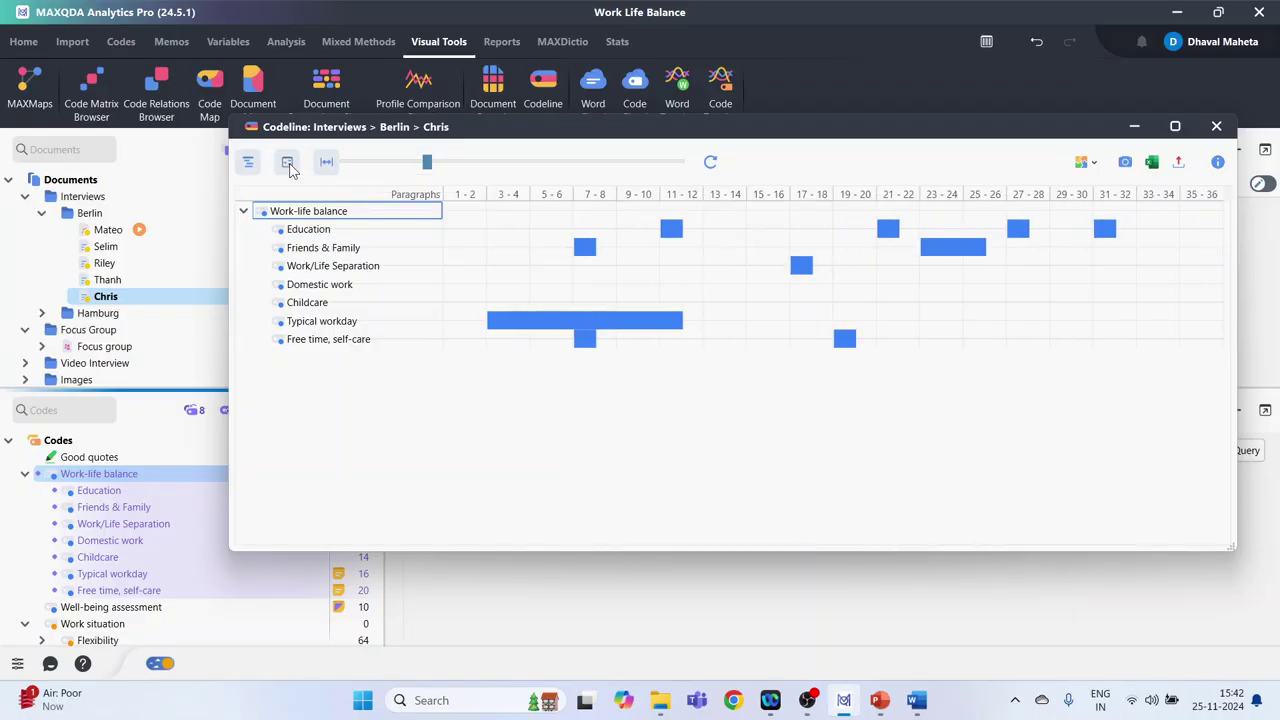
pyautogui.click(328, 165)
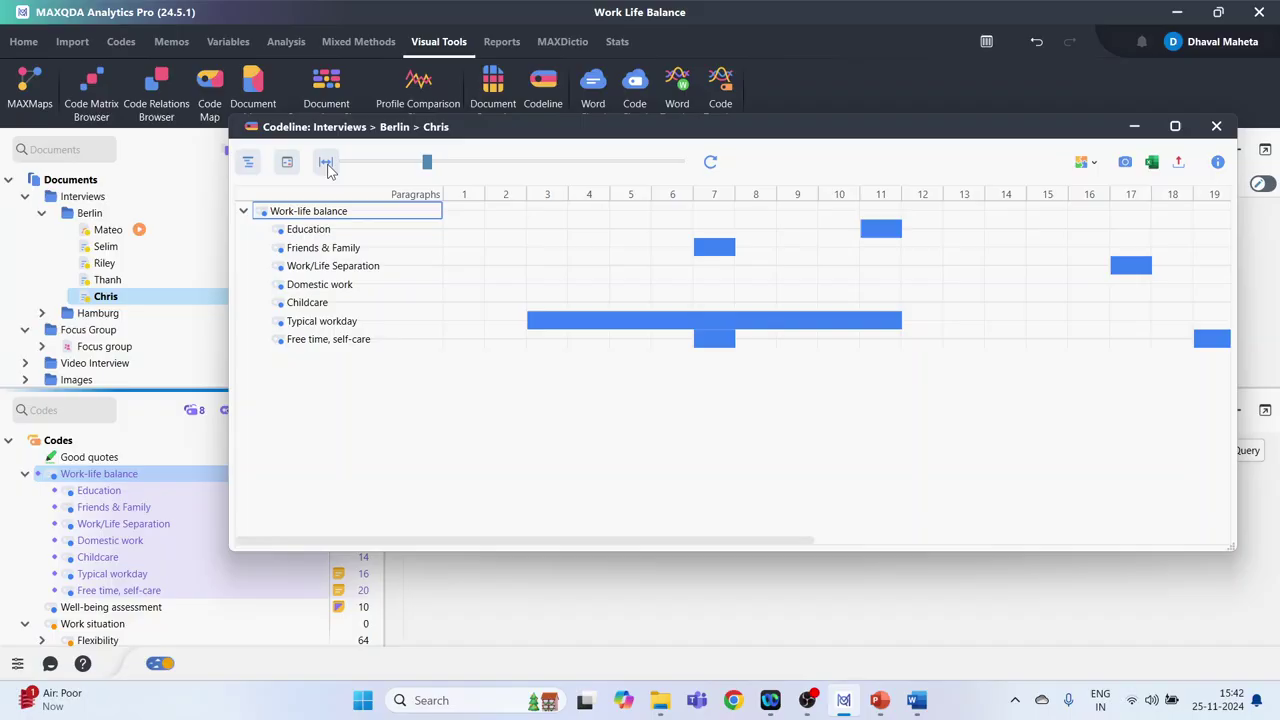
pyautogui.click(327, 164)
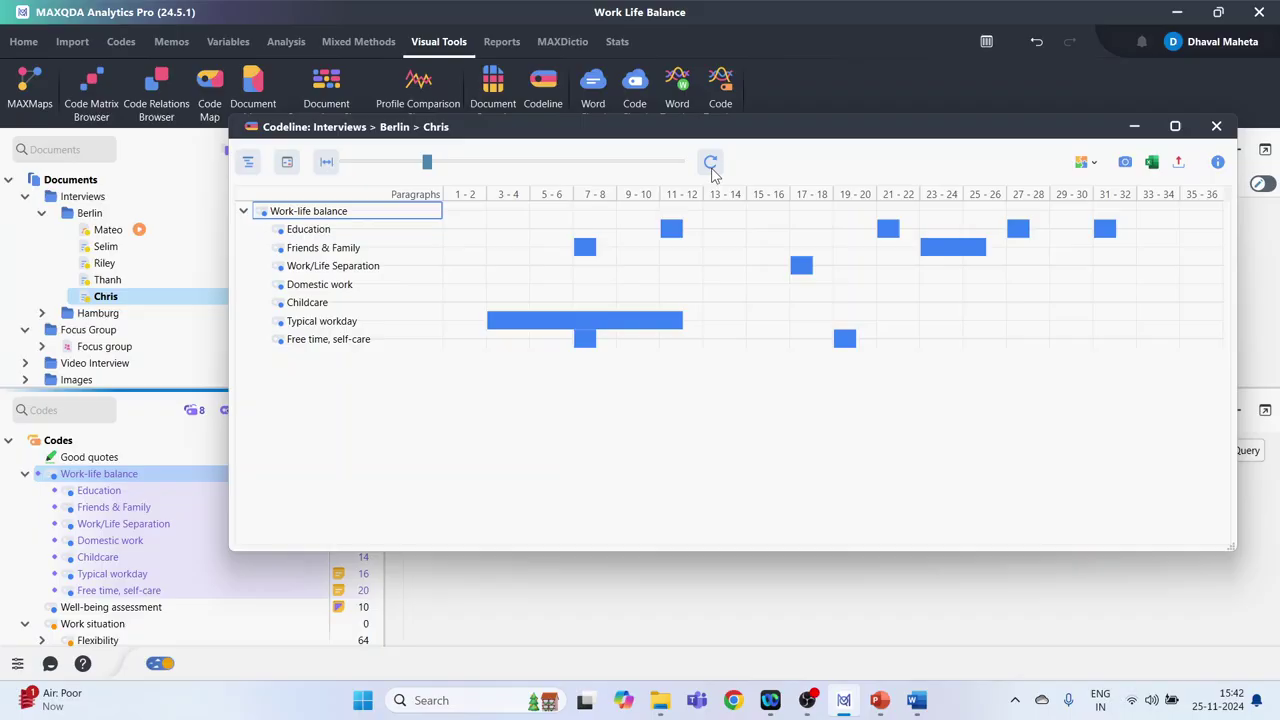
pyautogui.moveTo(711, 135)
pyautogui.mouseDown()
pyautogui.moveTo(828, 211)
pyautogui.moveTo(877, 199)
pyautogui.mouseUp()
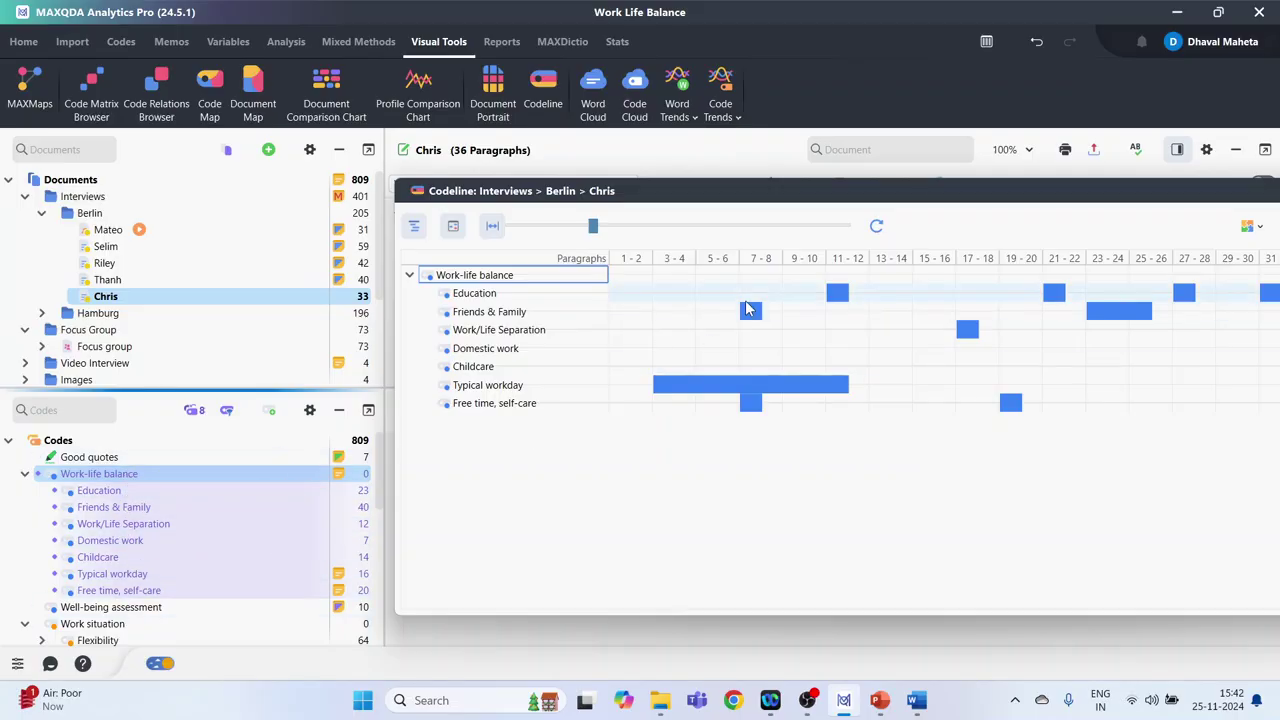
pyautogui.click(755, 318)
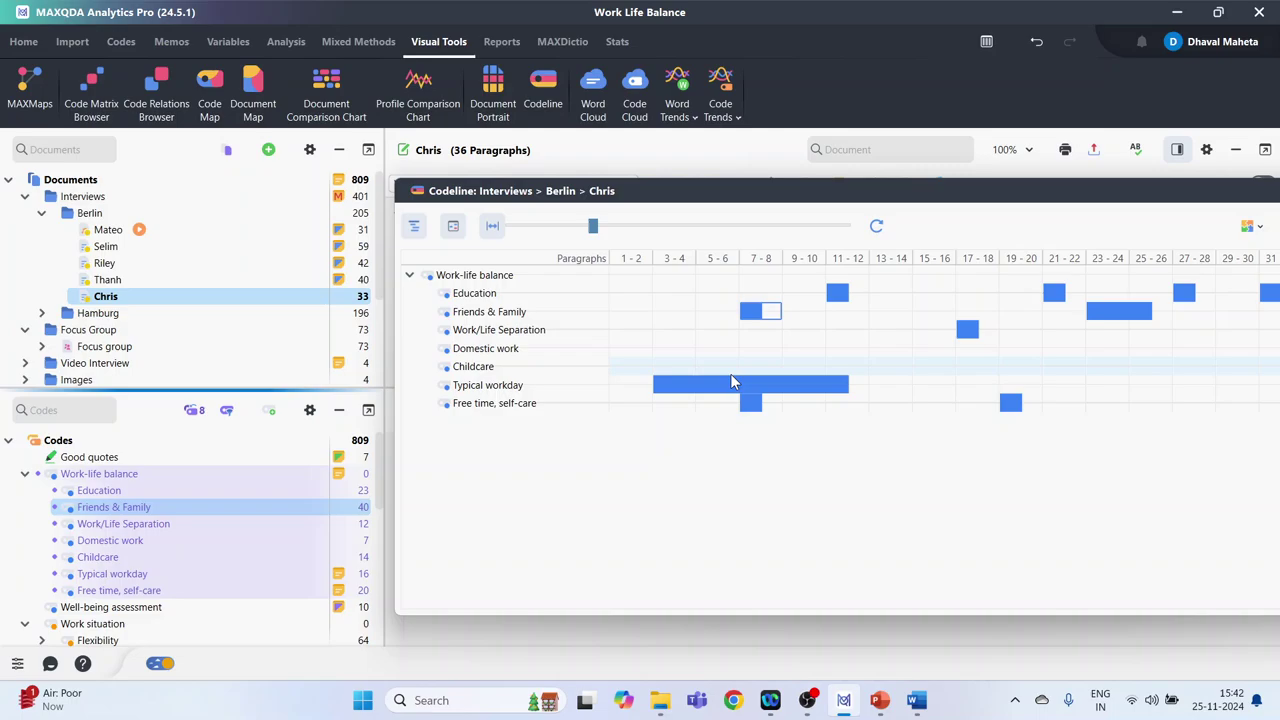
pyautogui.click(726, 388)
pyautogui.click(840, 293)
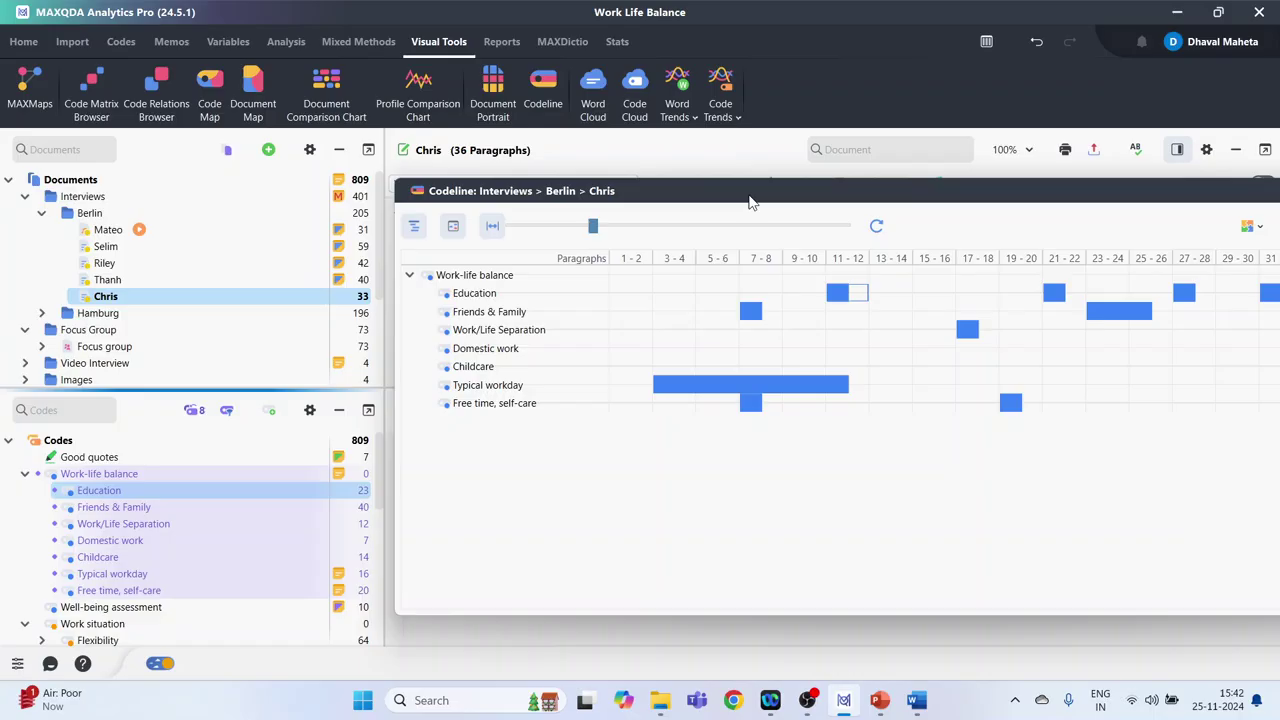
pyautogui.moveTo(750, 200); pyautogui.dragTo(648, 197)
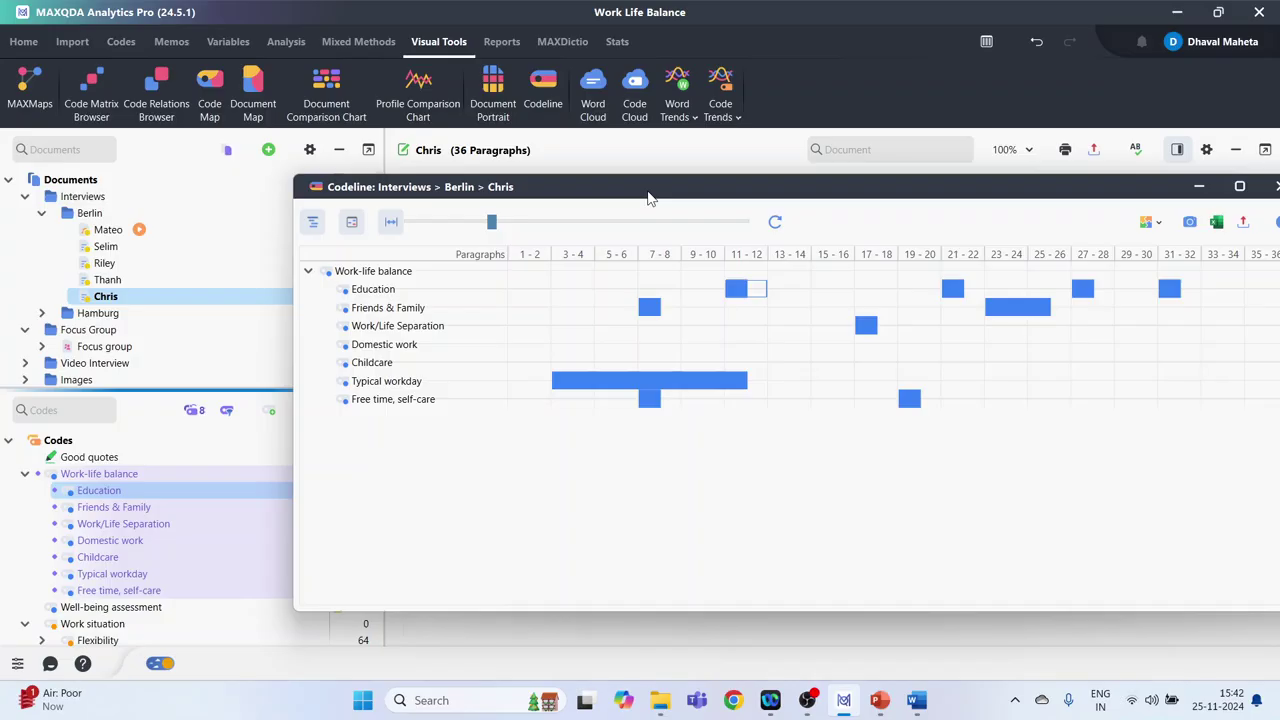
pyautogui.moveTo(648, 197); pyautogui.dragTo(668, 311)
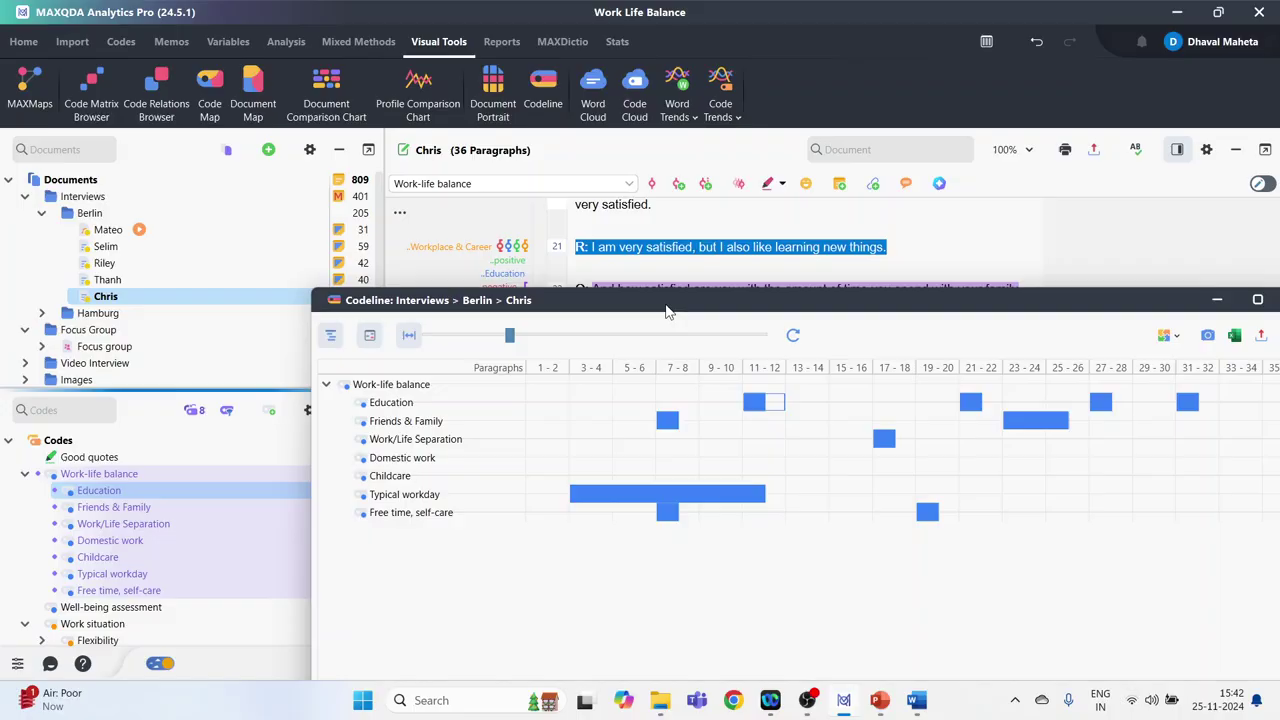
pyautogui.moveTo(668, 311); pyautogui.dragTo(612, 320)
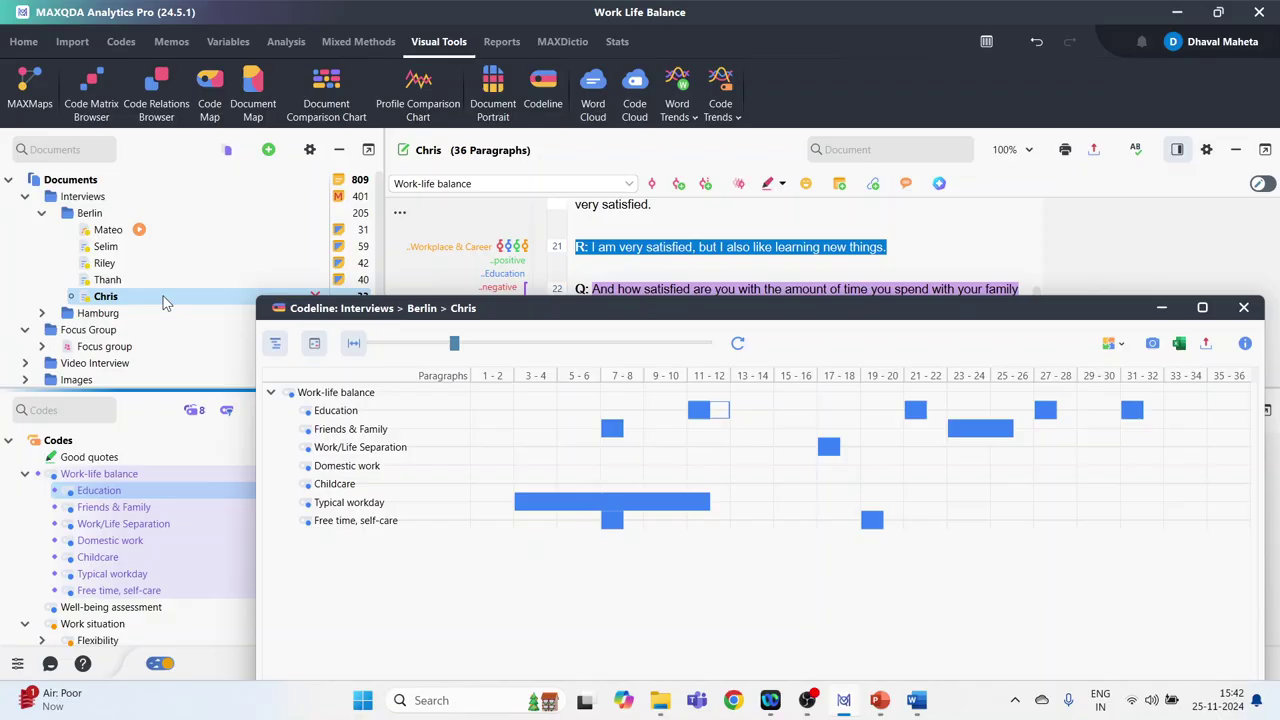
pyautogui.moveTo(105, 263)
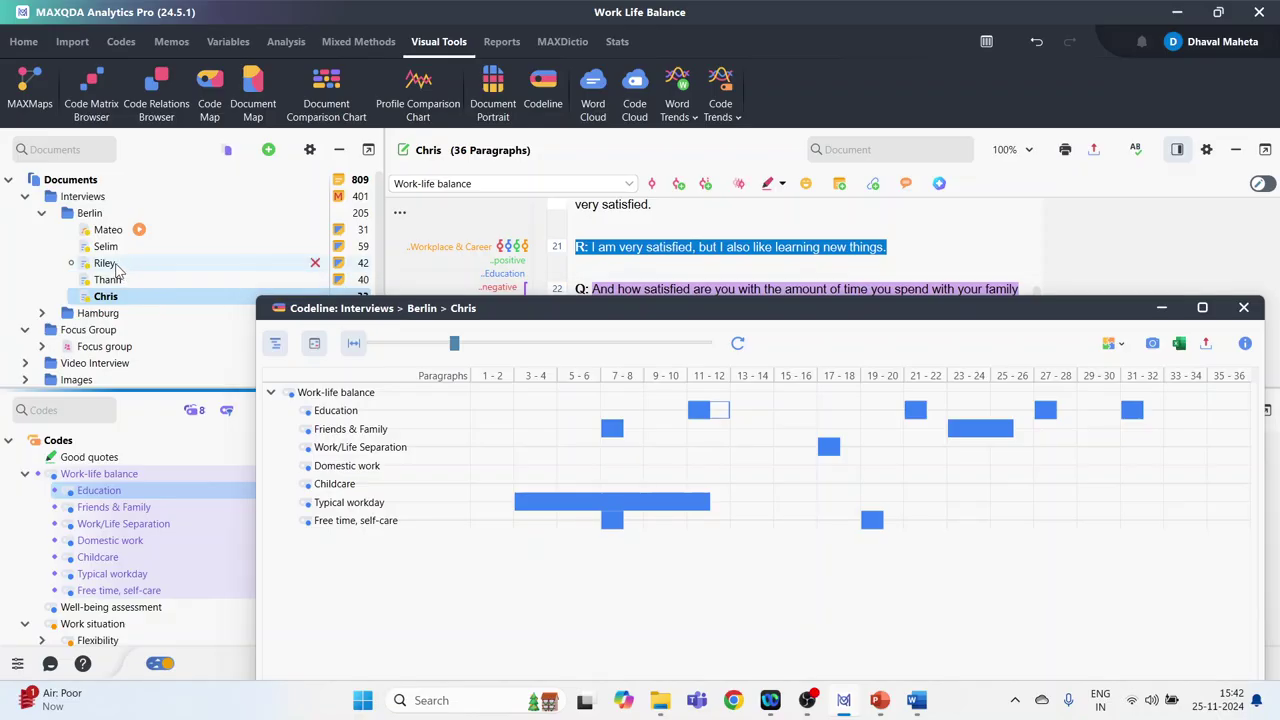
# Create a Codeline chart for the Riley interview.
pyautogui.rightClick(116, 264)
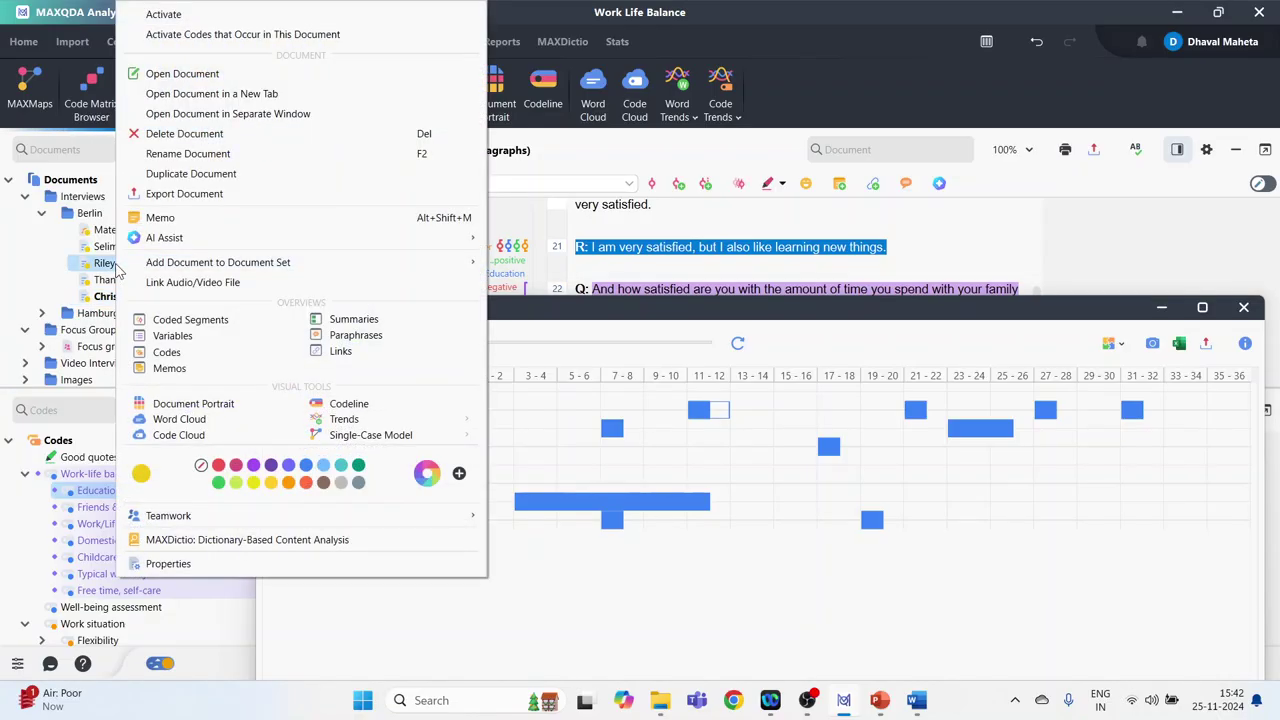
pyautogui.click(345, 403)
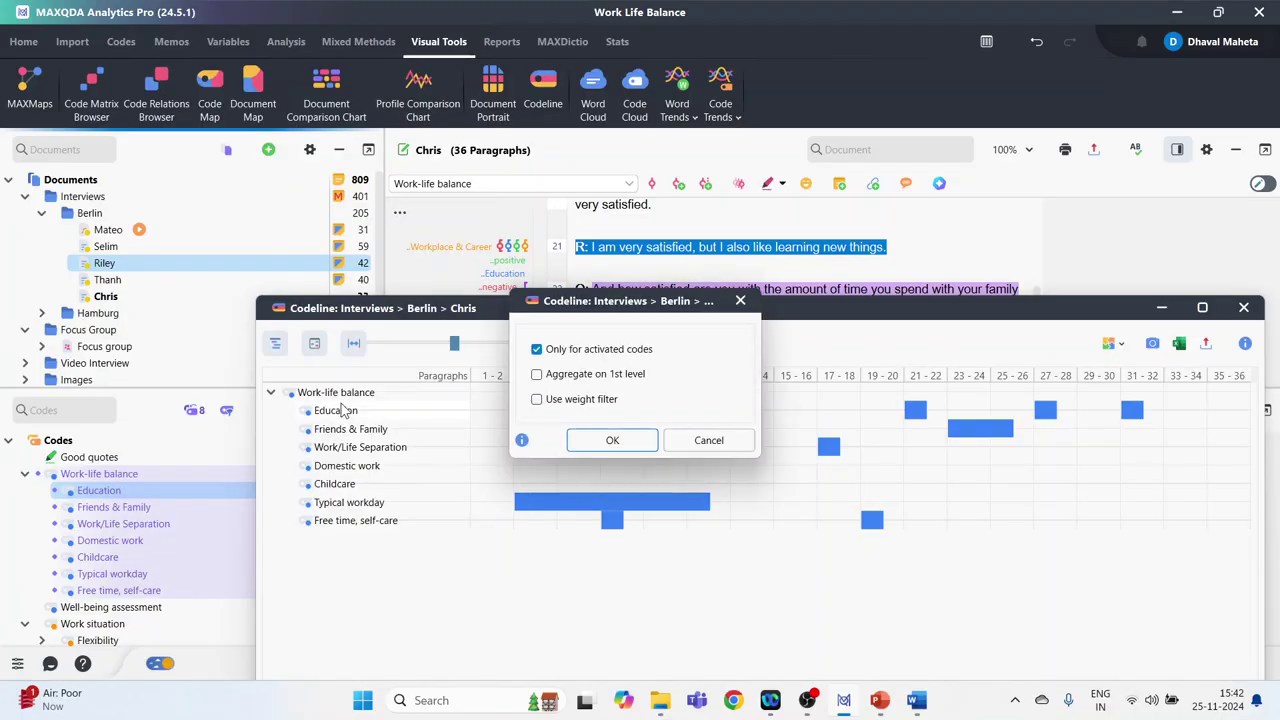
pyautogui.click(611, 440)
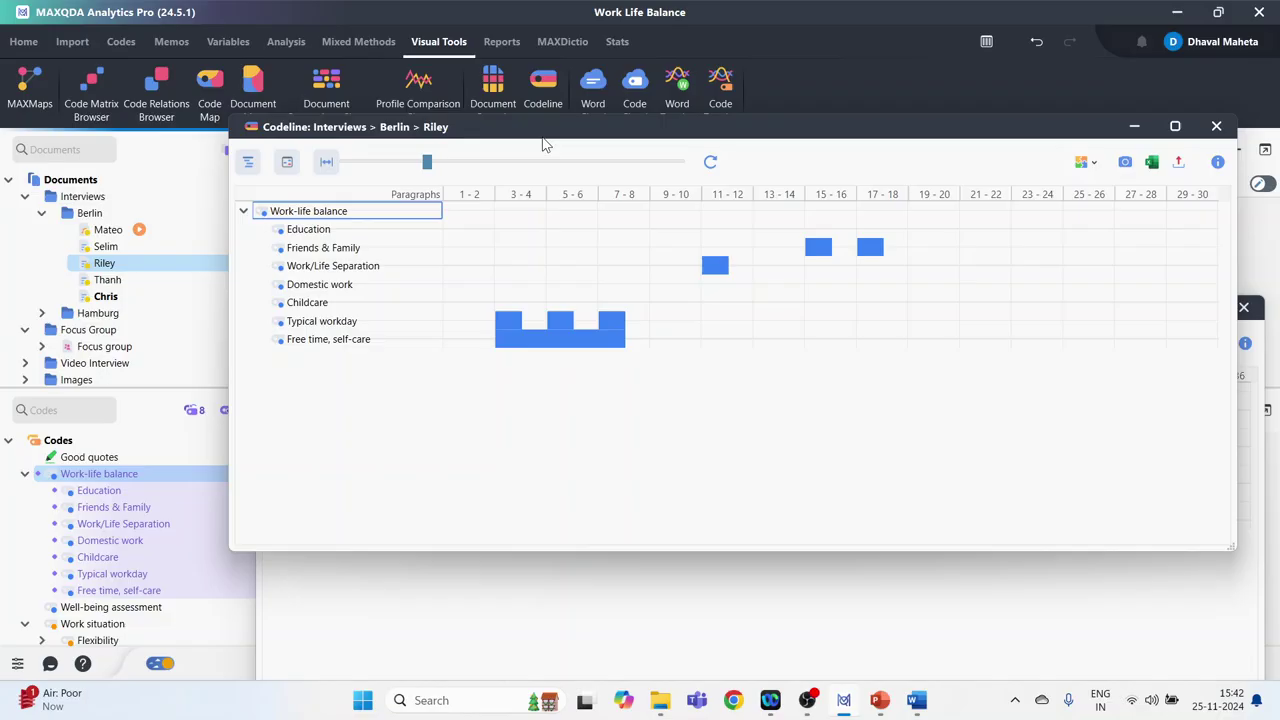
# Place Riley's chart above Chris's for comparison, then close both Codeline charts.
pyautogui.moveTo(544, 130)
pyautogui.mouseDown()
pyautogui.moveTo(590, 46)
pyautogui.moveTo(580, 102)
pyautogui.moveTo(556, 9)
pyautogui.mouseUp()
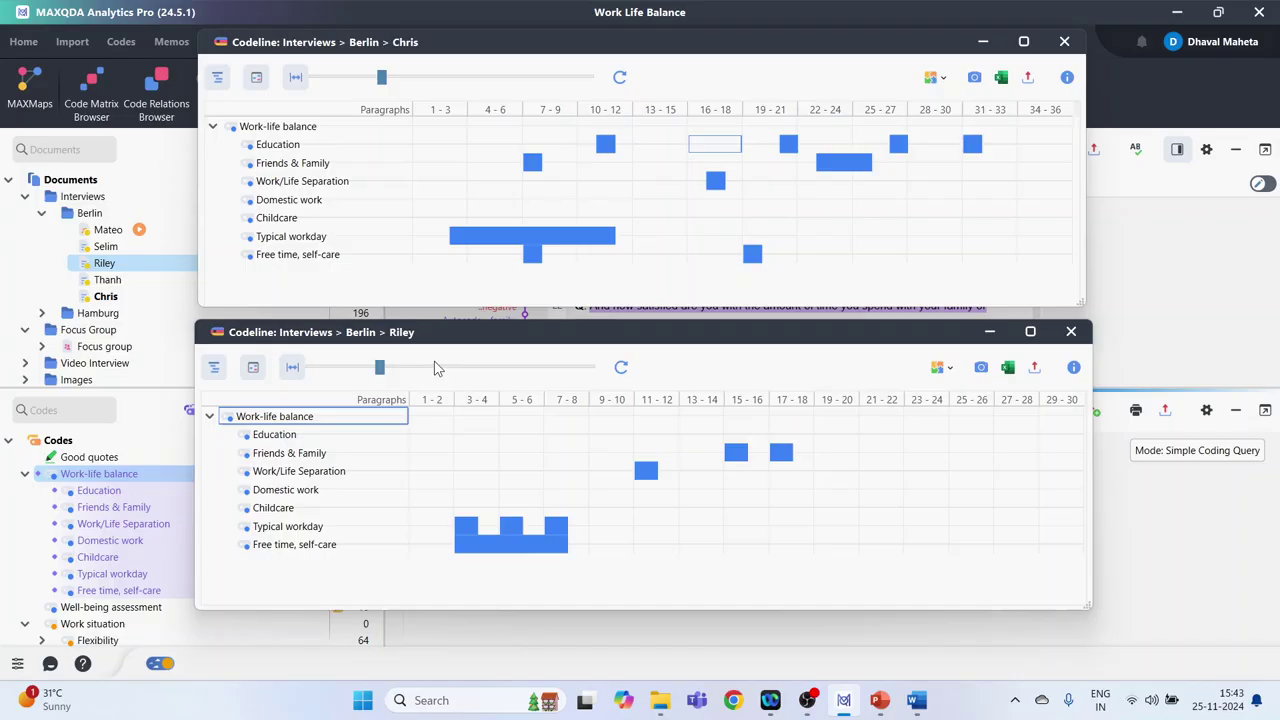
pyautogui.click(1065, 42)
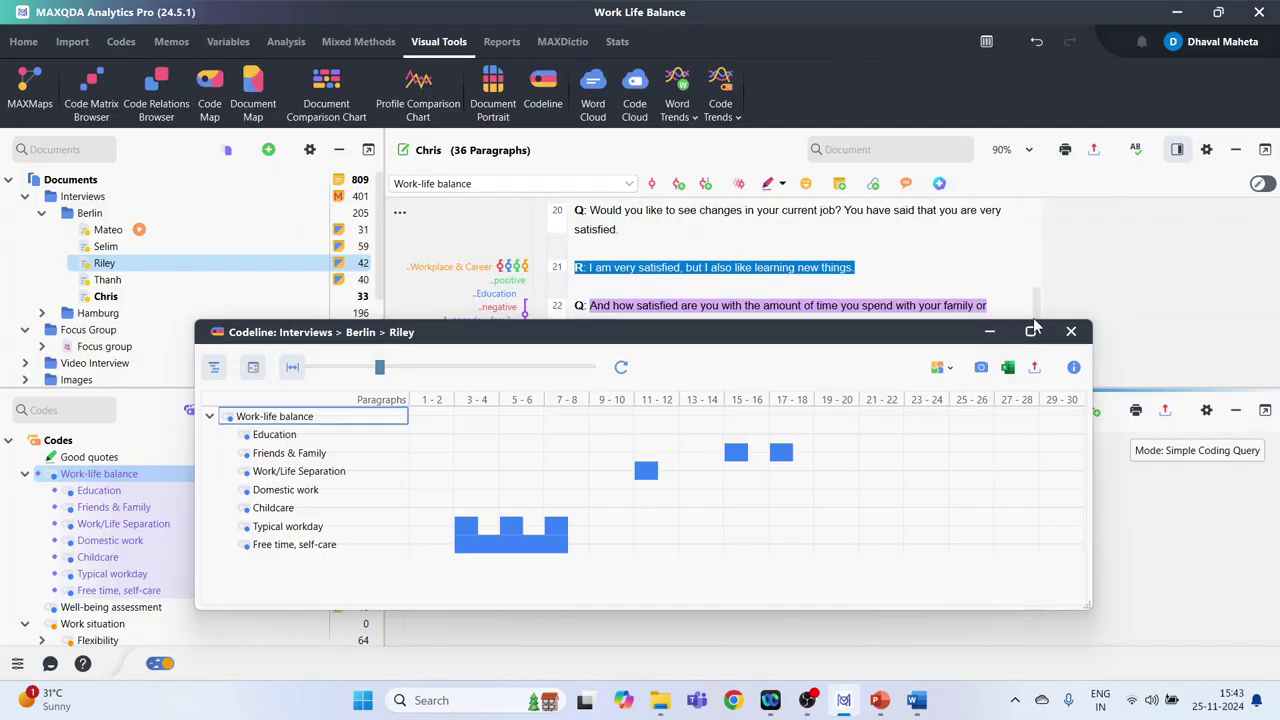
pyautogui.click(1071, 331)
pyautogui.moveTo(879, 700)
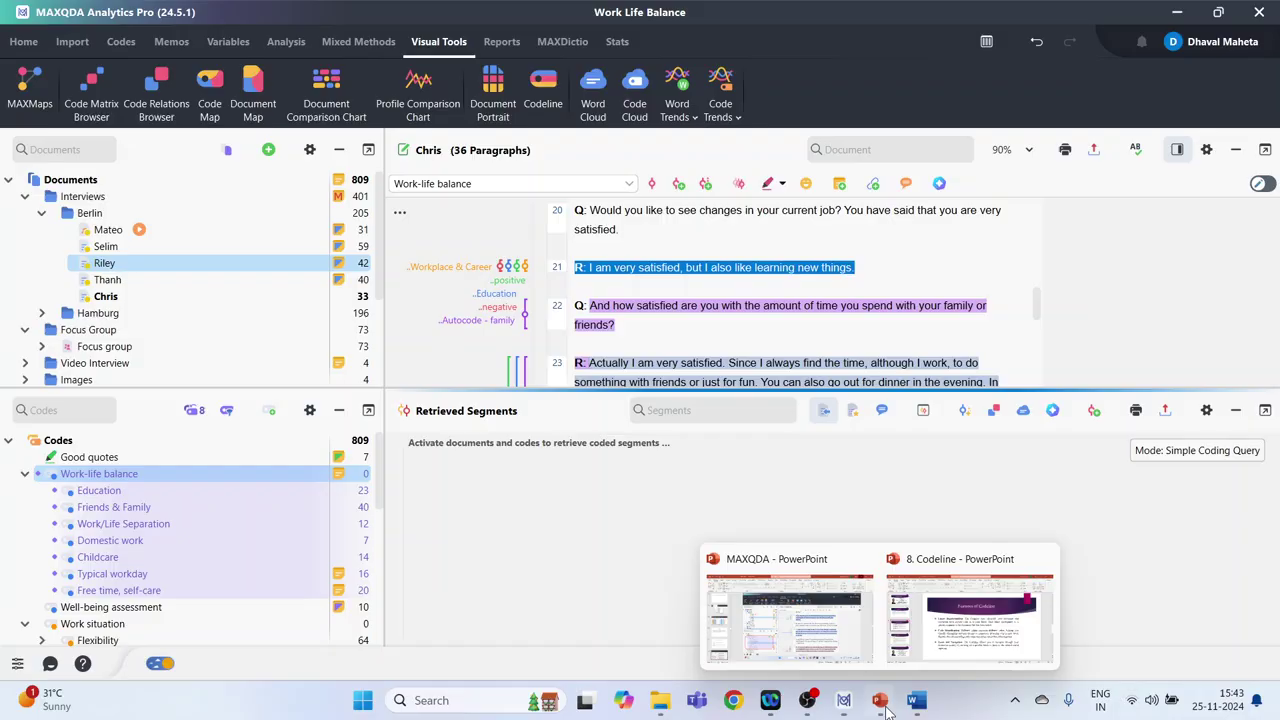
# Present slide 4, Focus Group Transcripts, as a full-screen slide show.
pyautogui.click(970, 640)
pyautogui.click(103, 510)
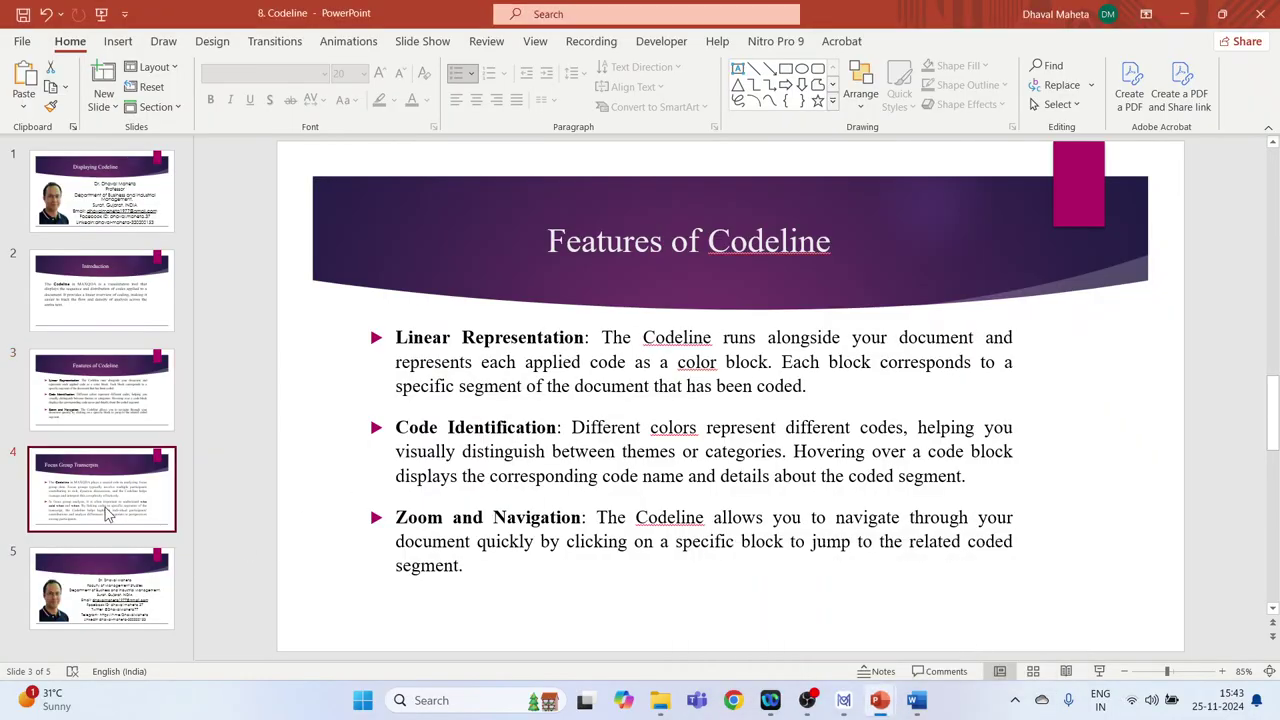
pyautogui.click(1099, 671)
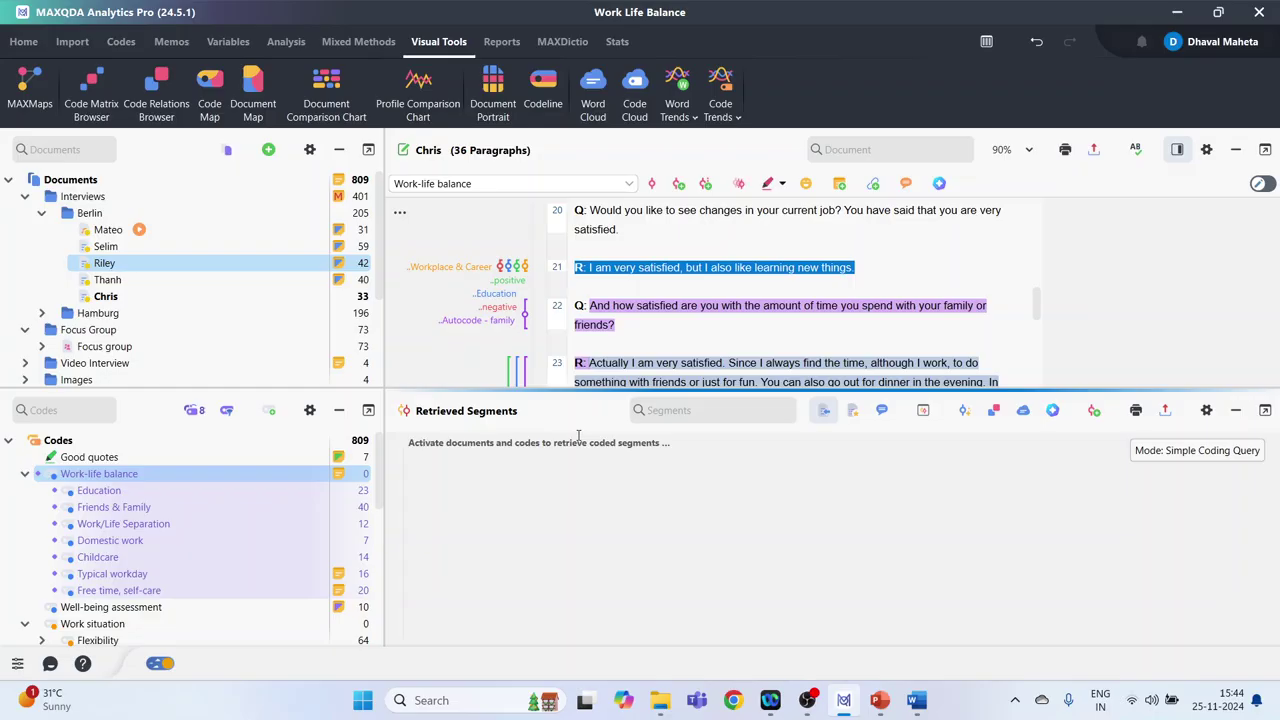
# Deactivate the Work-life balance codes, collapse Interviews and activate the Focus group transcript.
pyautogui.click(40, 481)
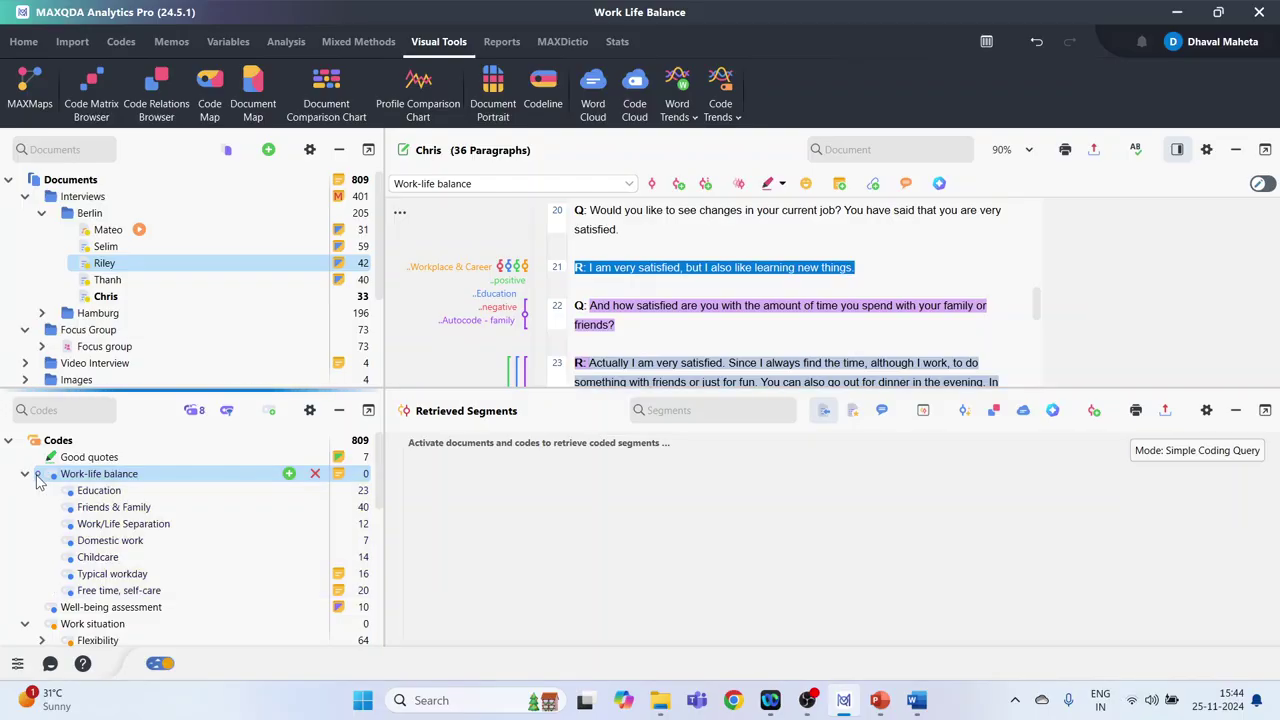
pyautogui.click(25, 196)
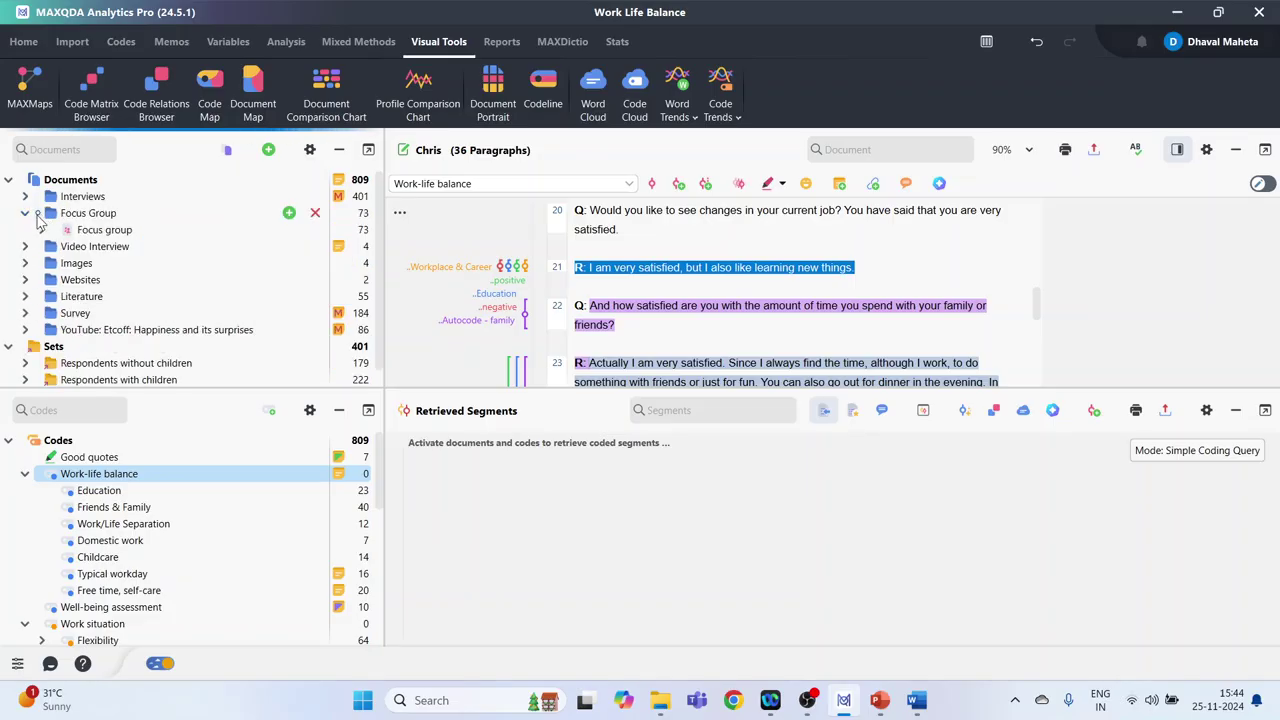
pyautogui.click(44, 227)
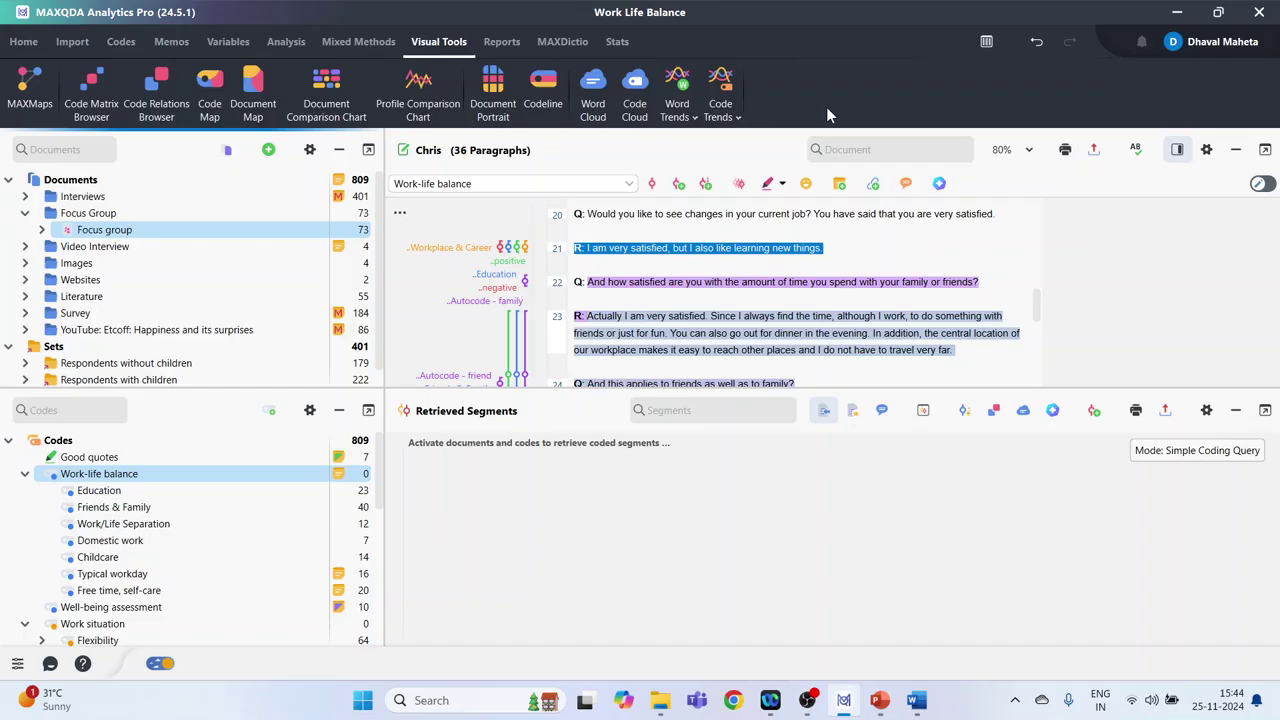
# Generate a Codeline chart for the Focus group transcript with default settings.
pyautogui.moveTo(104, 230)
pyautogui.rightClick(145, 237)
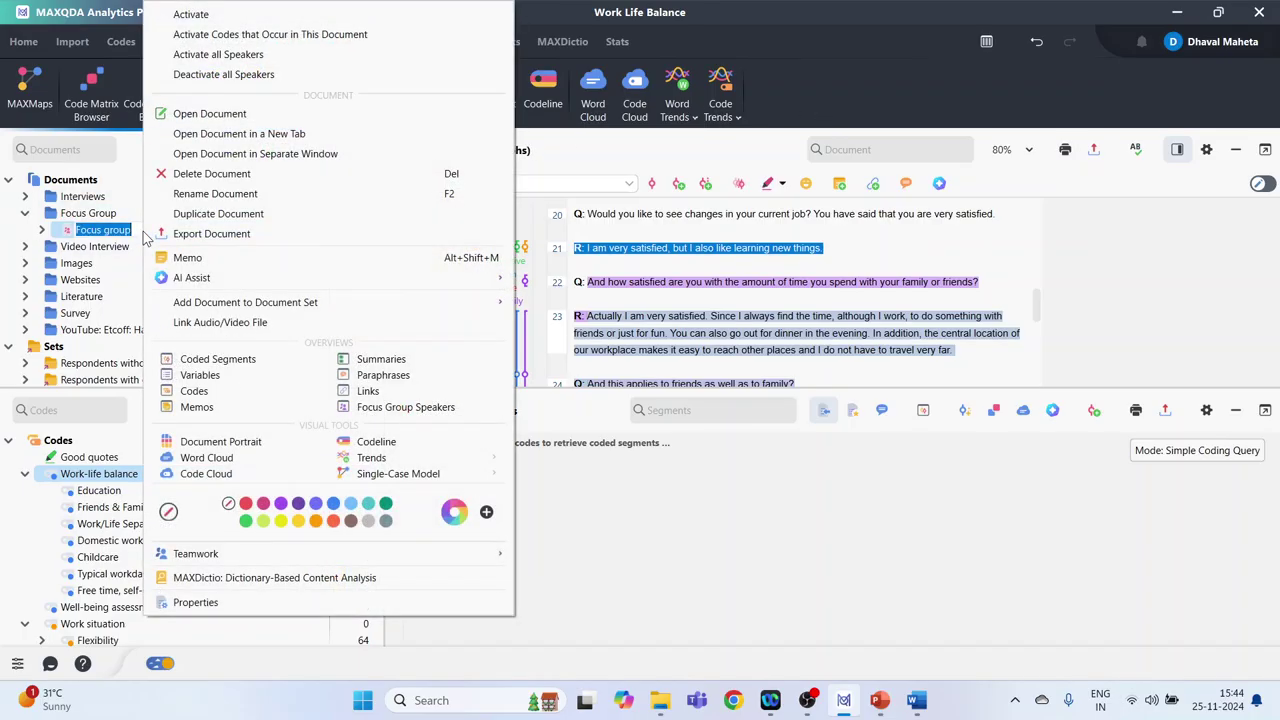
pyautogui.click(378, 442)
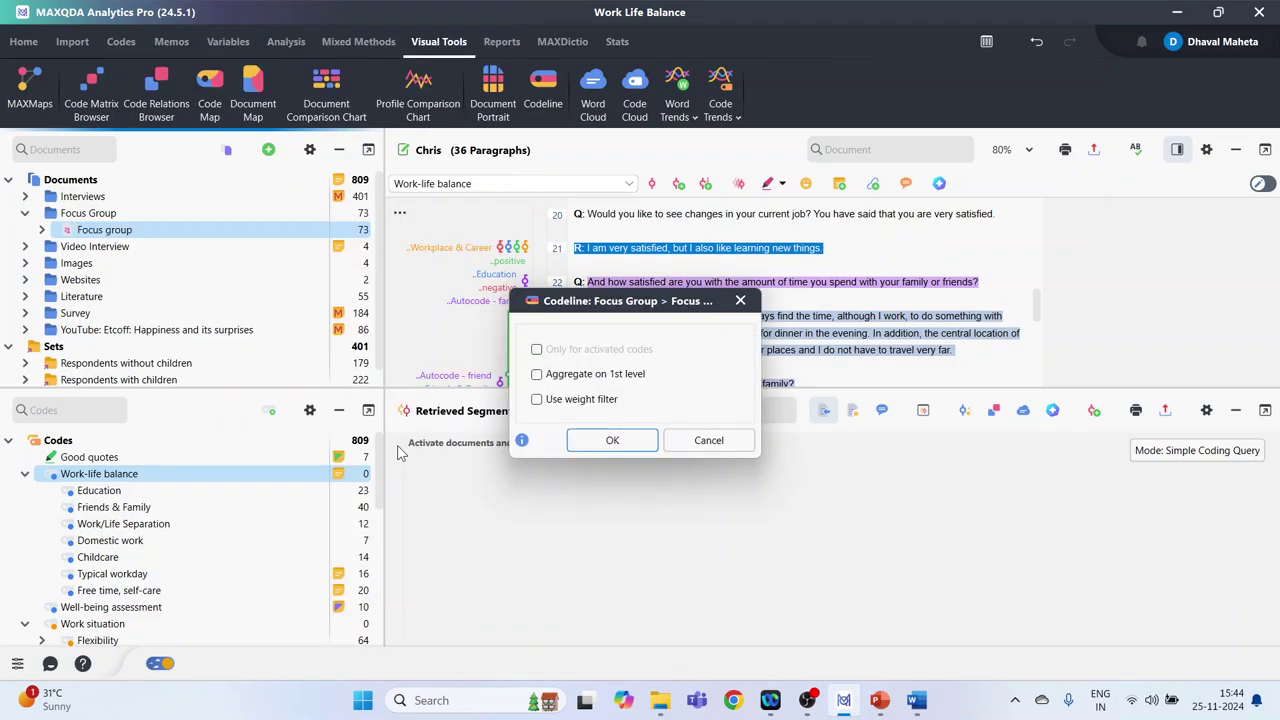
pyautogui.click(601, 442)
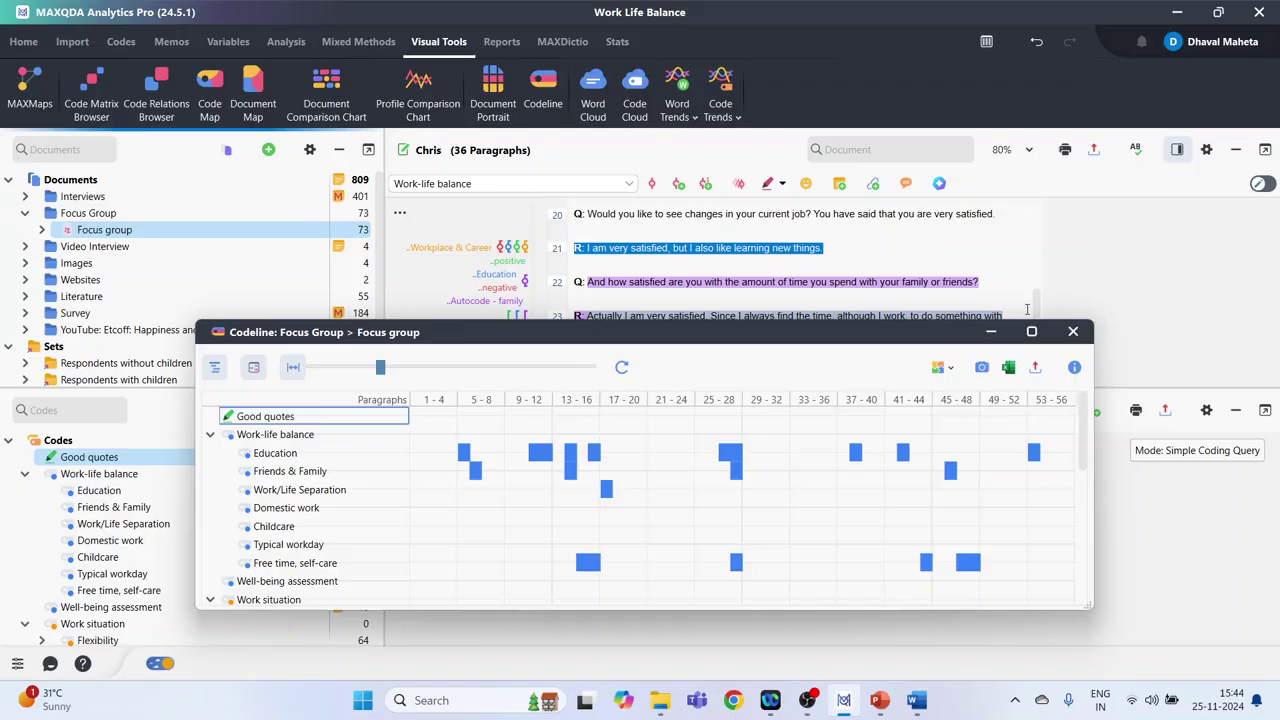
# Maximize the Focus group chart and expand FOCUS GROUP THEMES and speaker rows across paragraphs 1–56.
pyautogui.click(1031, 331)
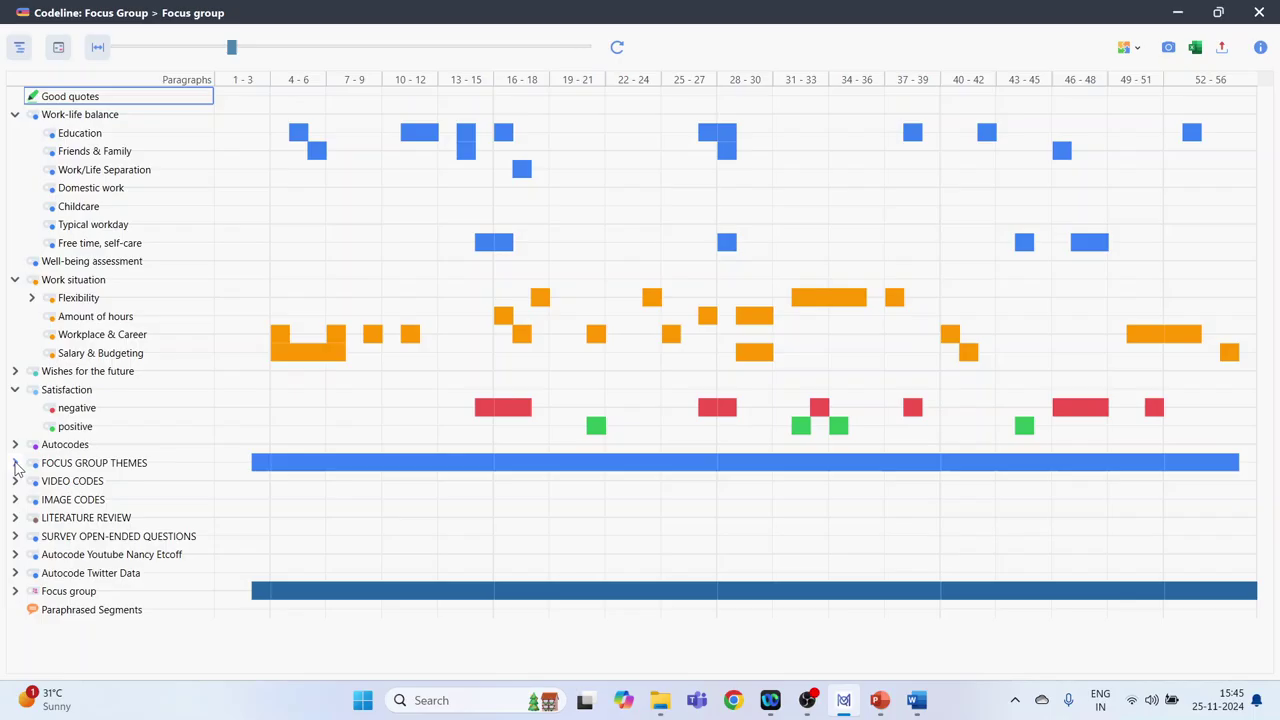
pyautogui.click(15, 464)
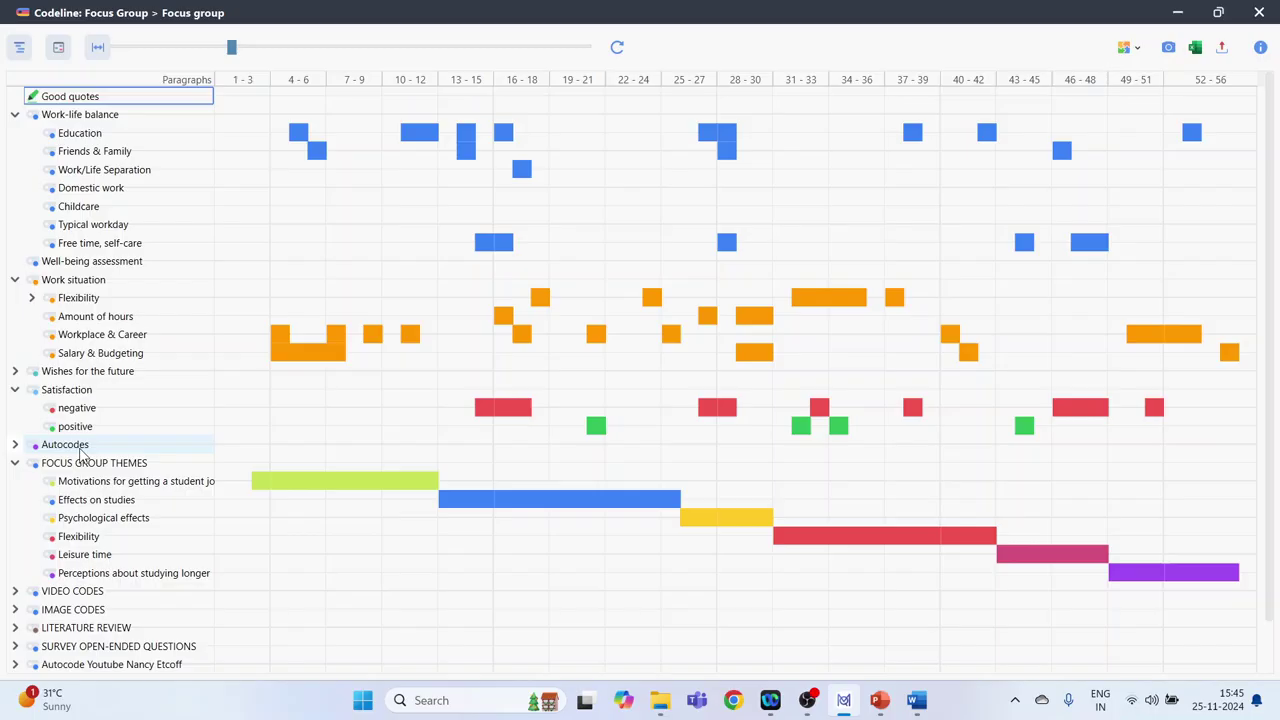
pyautogui.scroll(-2, 82, 455)
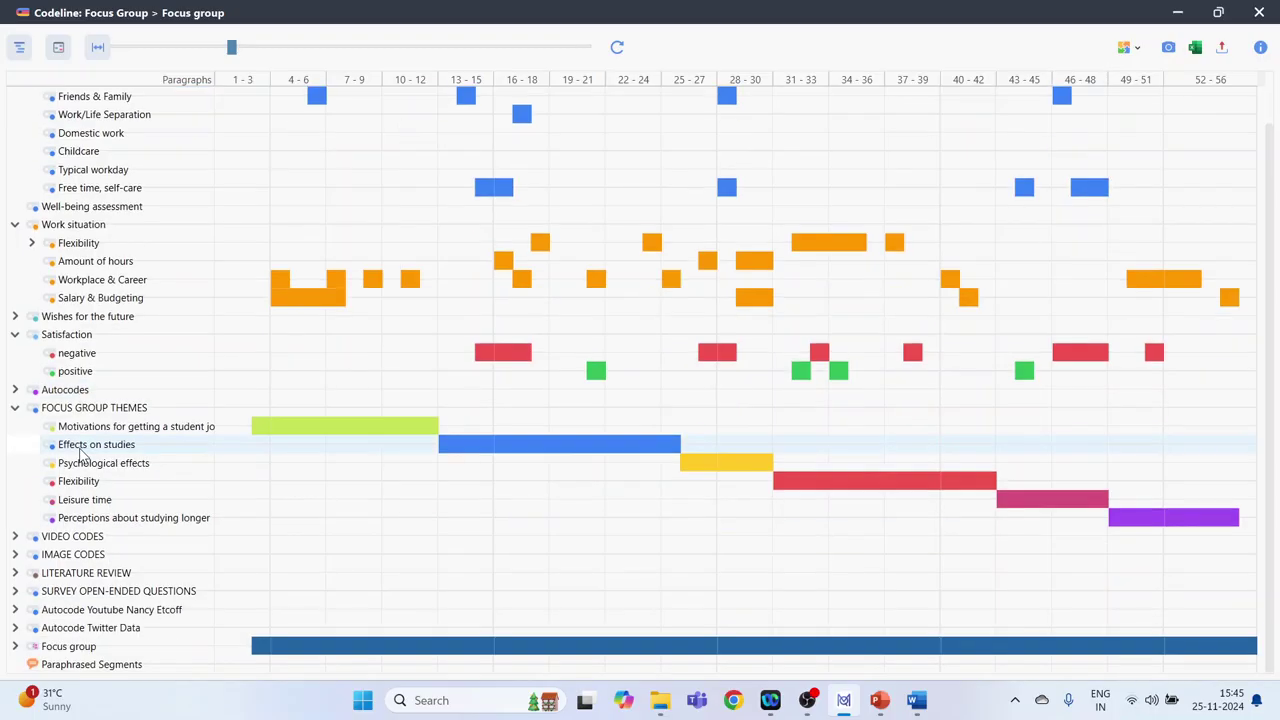
pyautogui.click(15, 646)
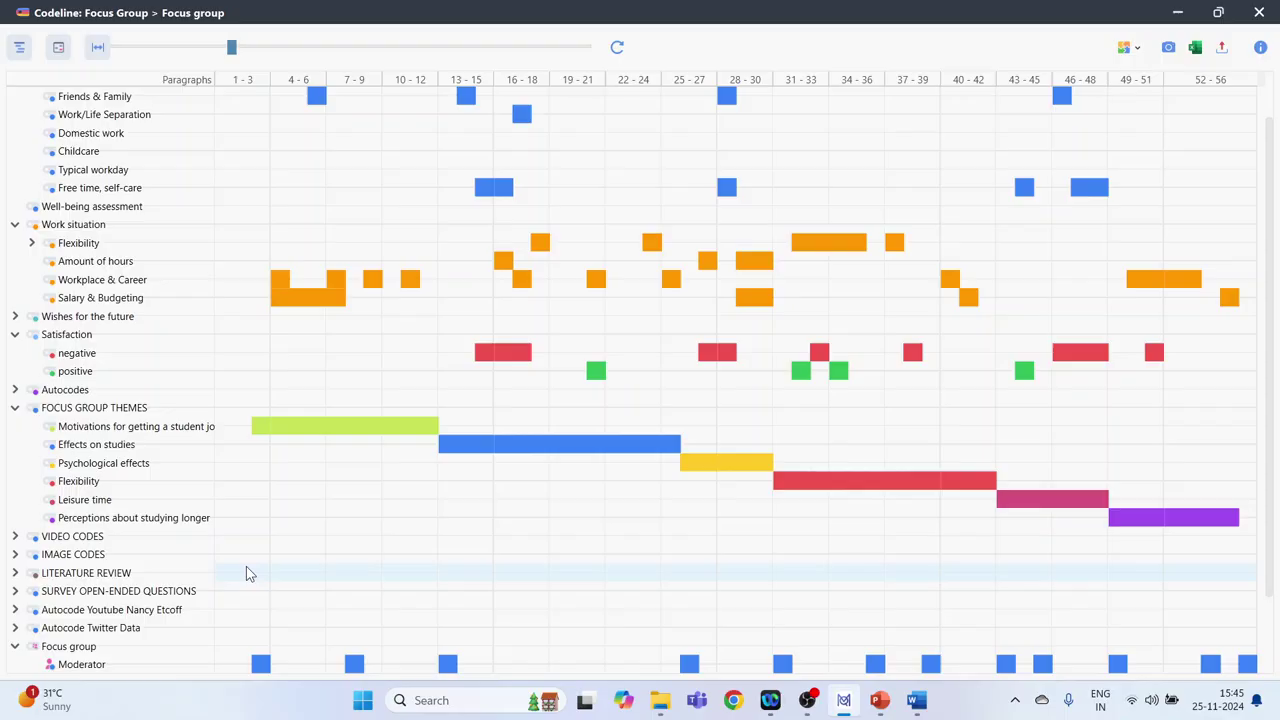
pyautogui.scroll(-3, 240, 578)
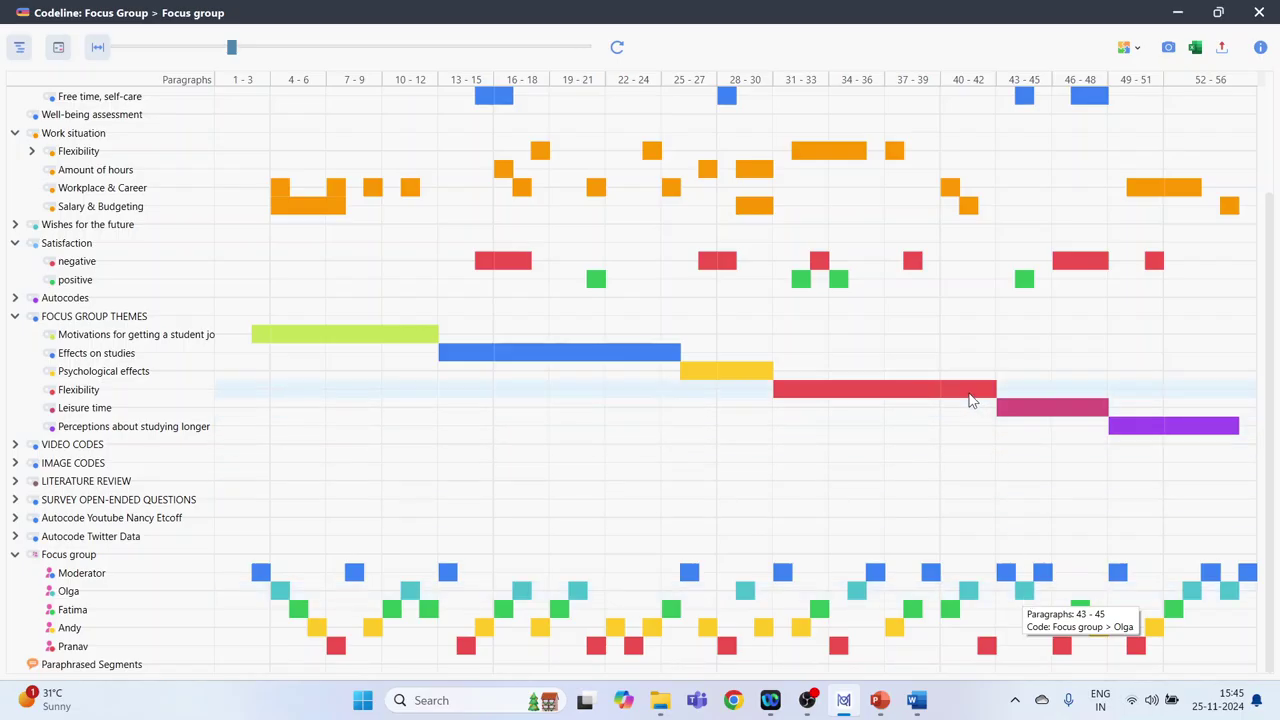
pyautogui.scroll(3, 668, 397)
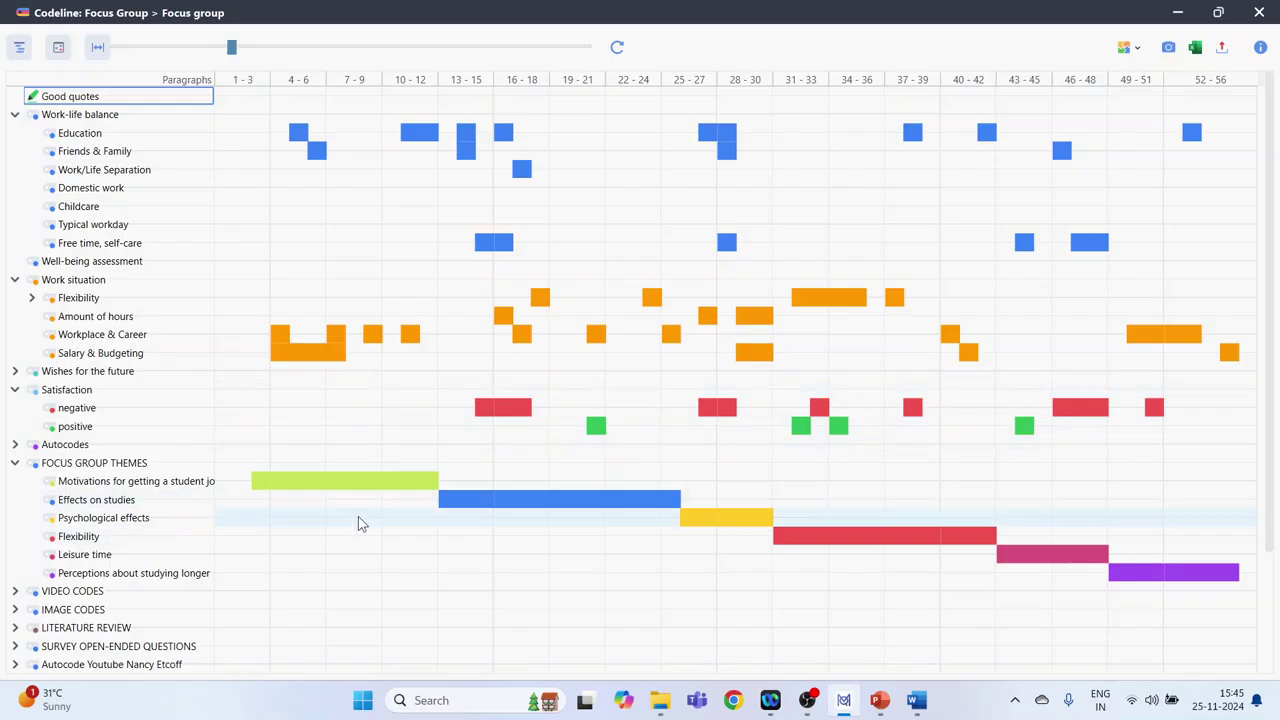
pyautogui.scroll(-3, 360, 517)
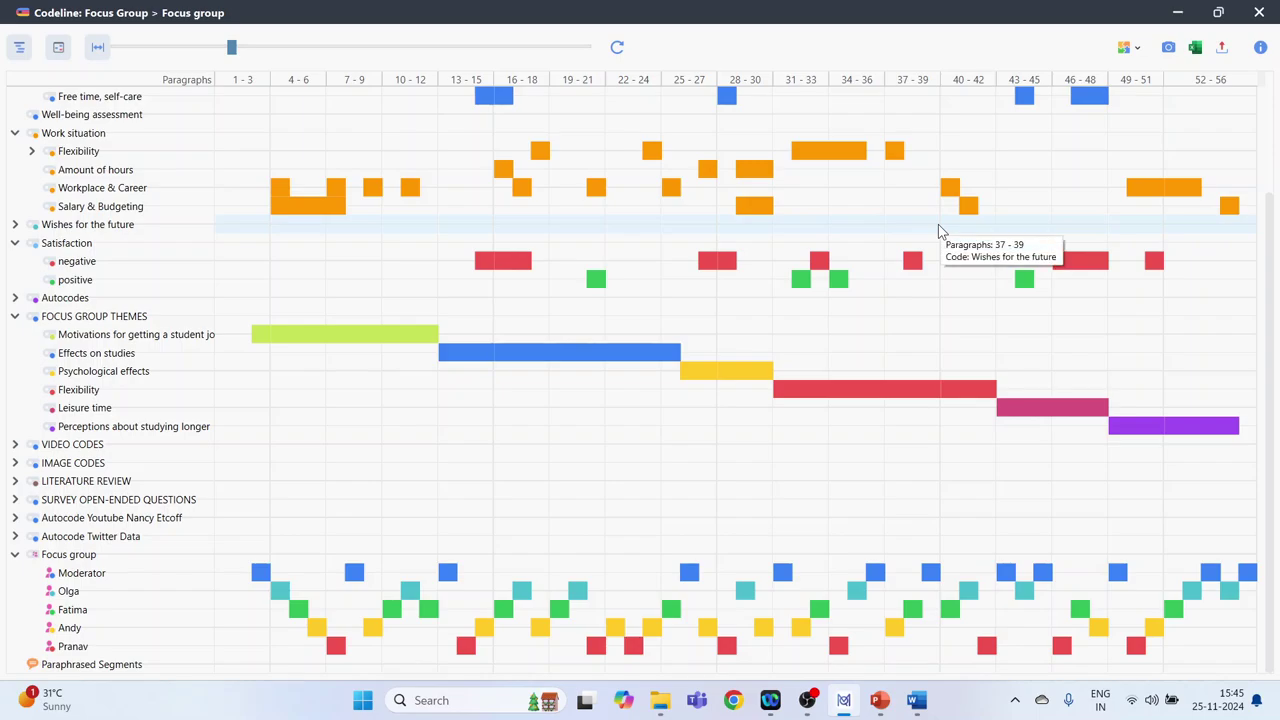
# Return to the PowerPoint presentation's final slide 5 with the presenter's contact details.
pyautogui.click(879, 700)
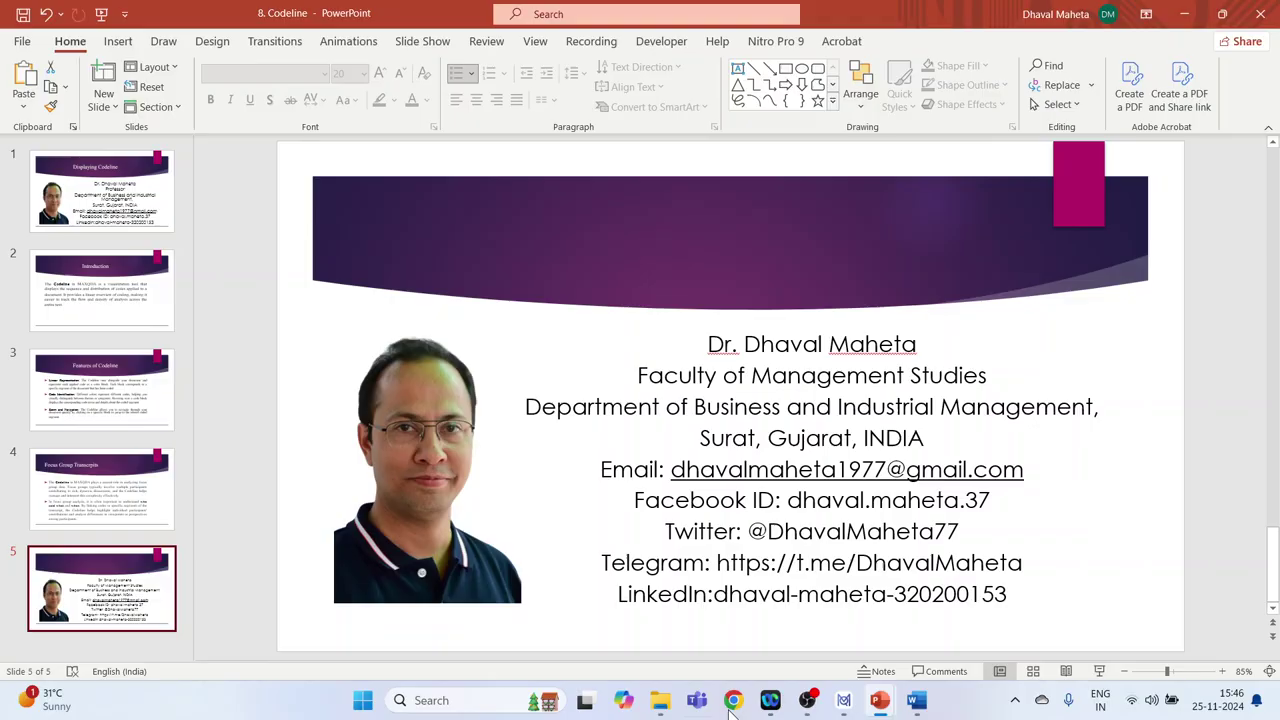